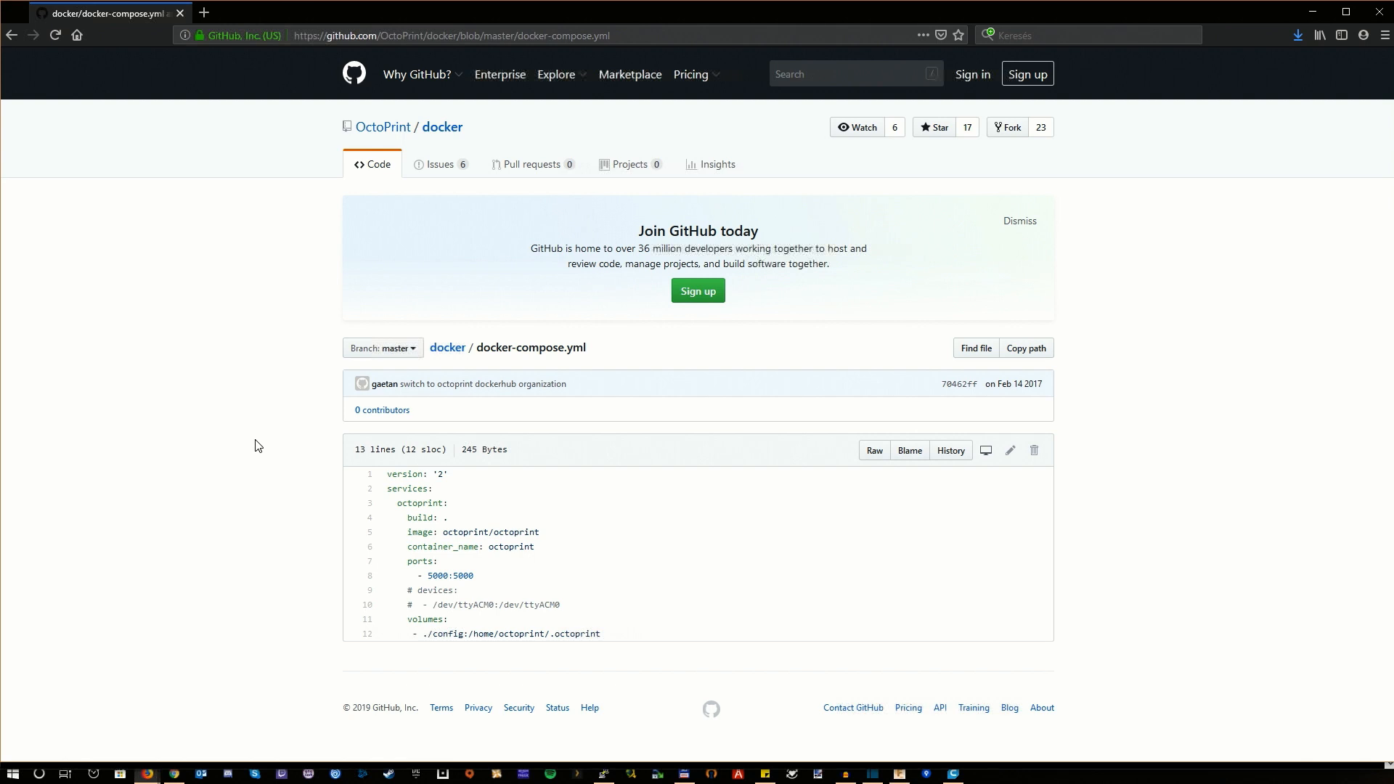
Switch to the server shell and list /dev for USB devices, revealing ttyUSB0
key("alt+Tab")
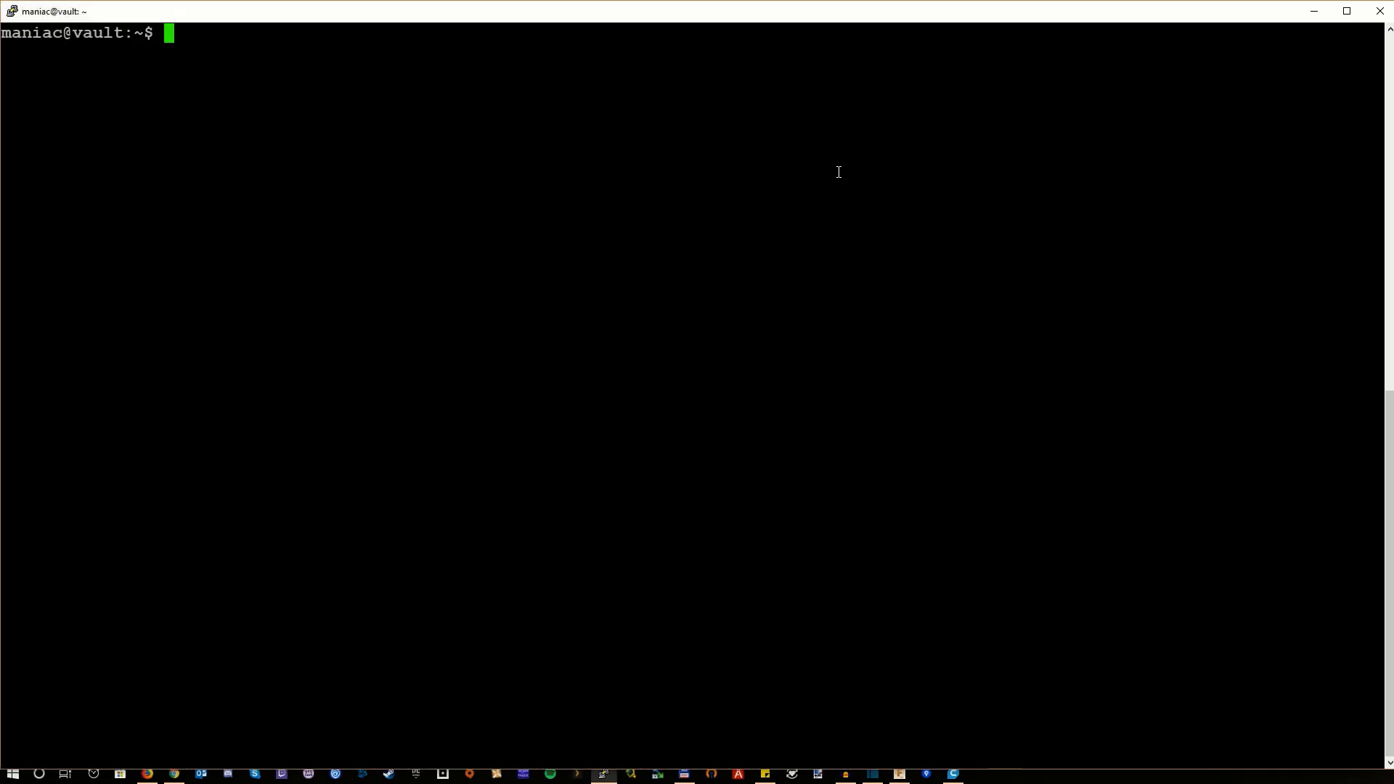
type("ls /de")
type("v | gr")
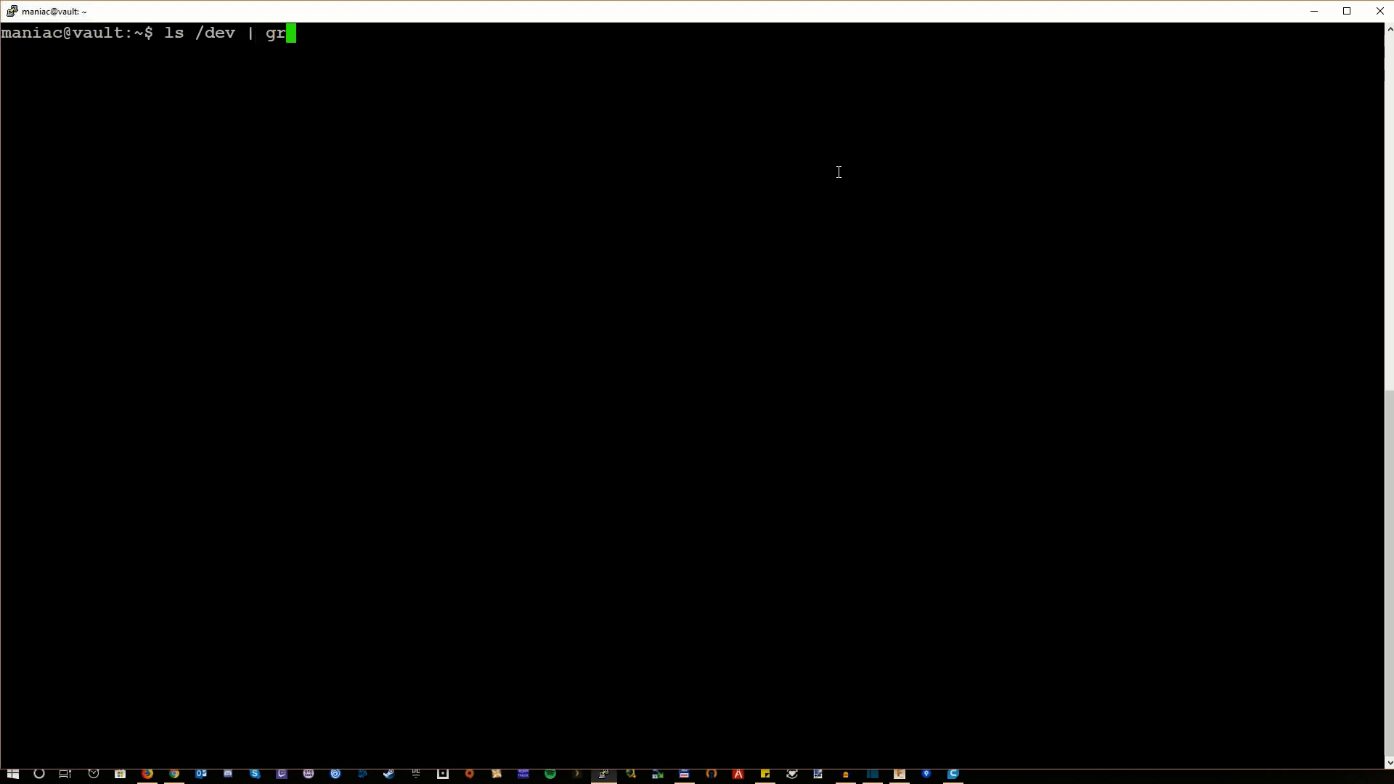
type("ep -")
type("i \"")
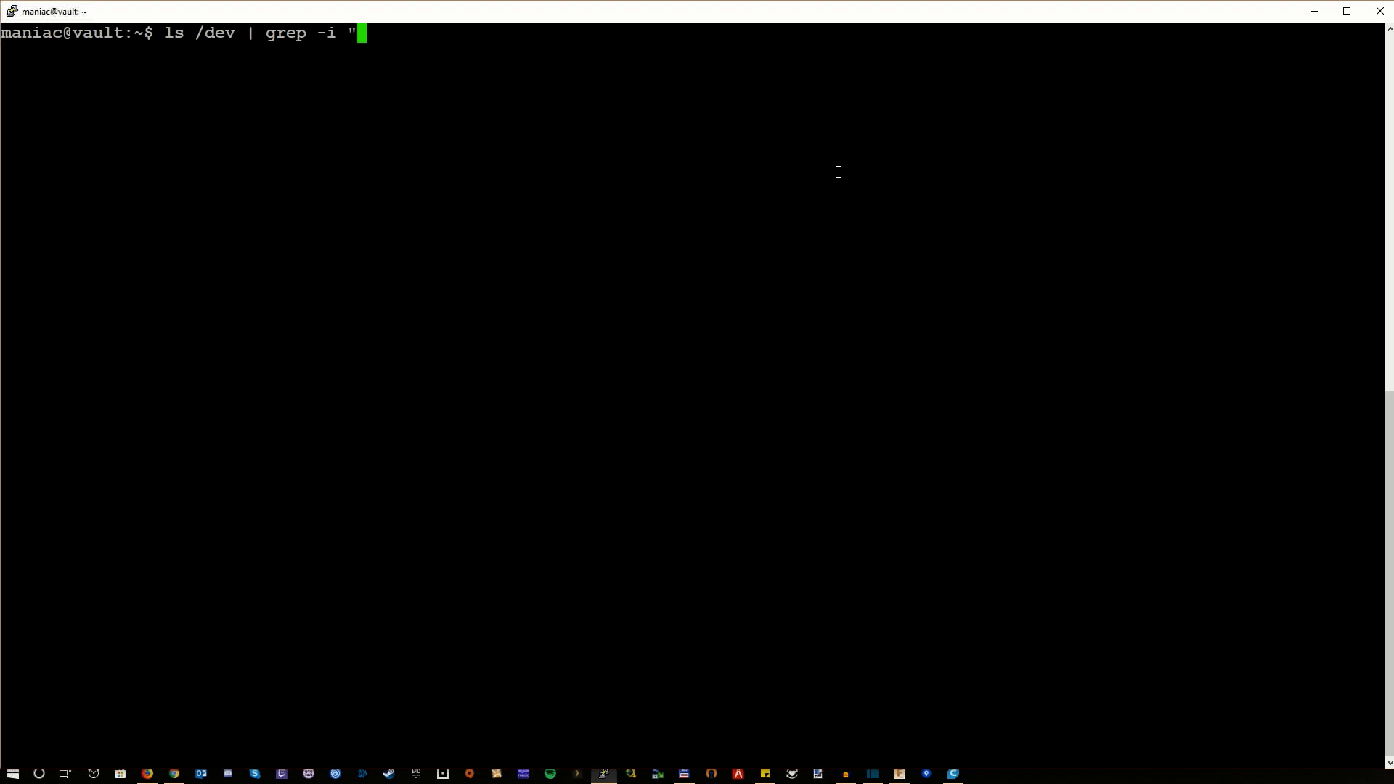
type("usd")
key("BackSpace")
type("b\"")
key("Return")
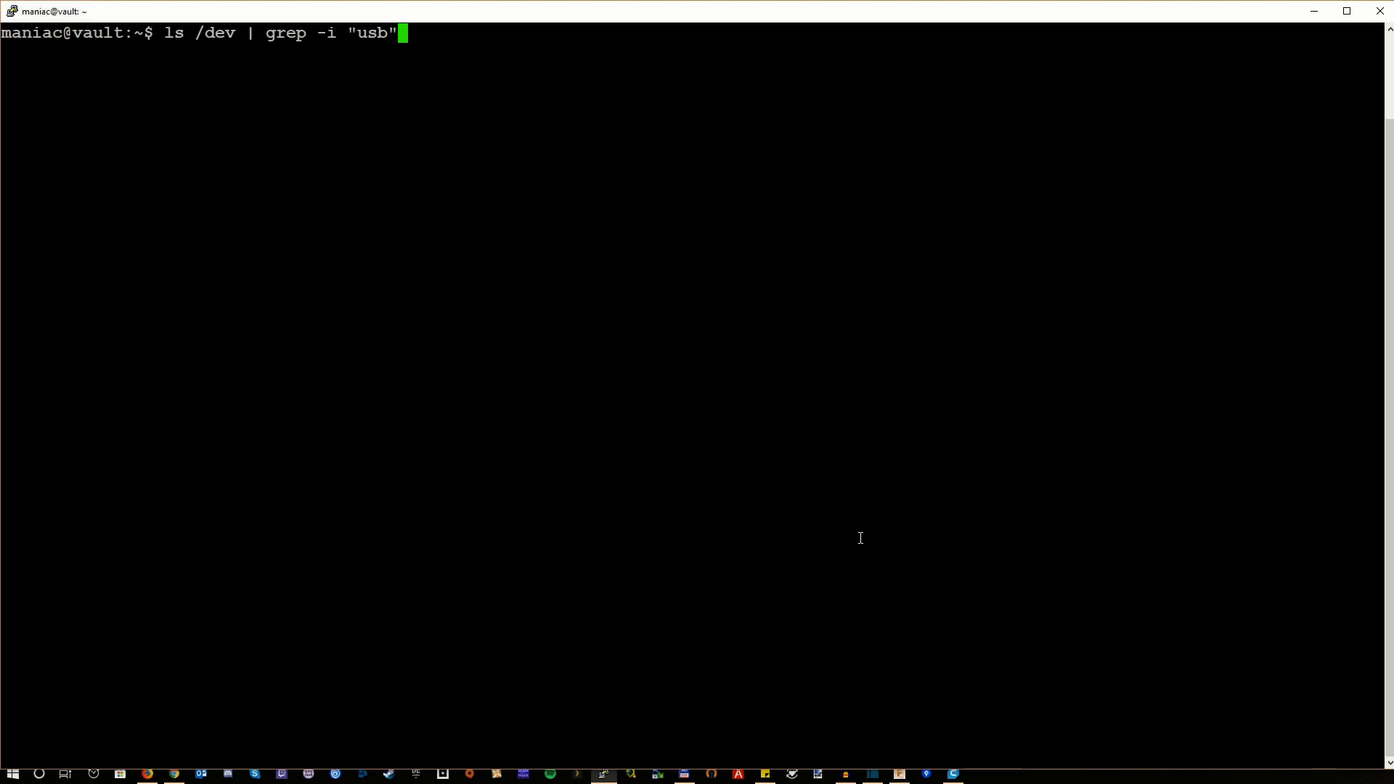
key("Return")
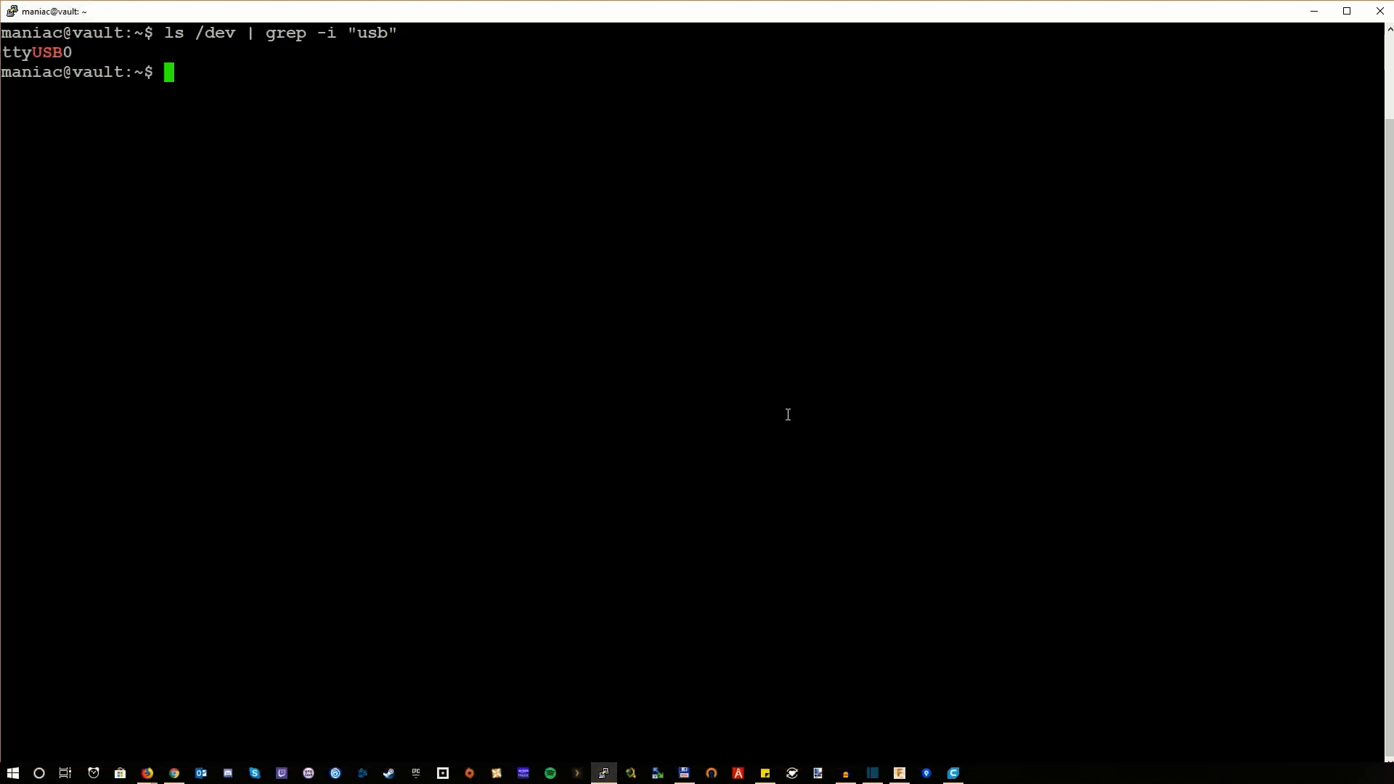
type("mkdir o")
type("ctoprint-docker")
Create the octoprint-docker folder and start docker-compose.yaml in nano with the example contents pasted
key("Return")
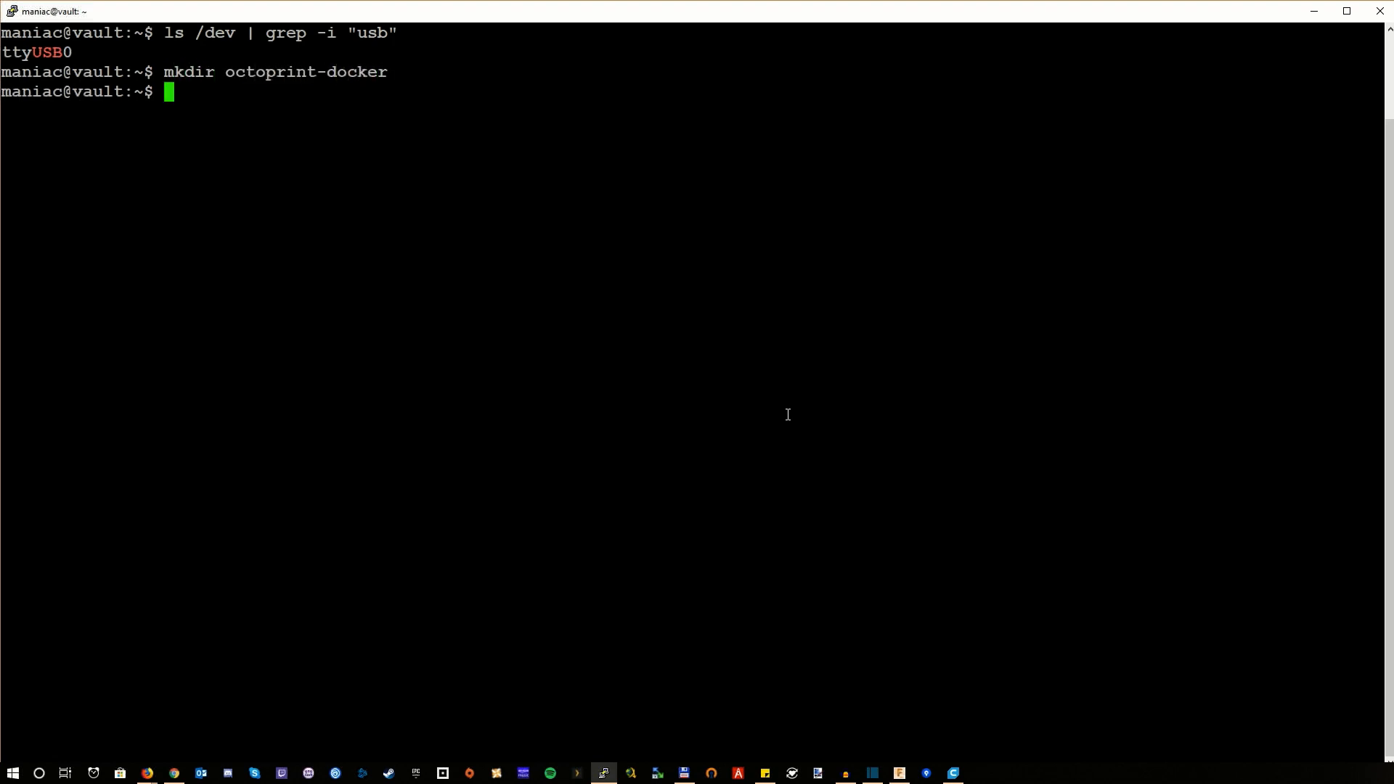
type("nano dock")
type("er-com")
type("pose")
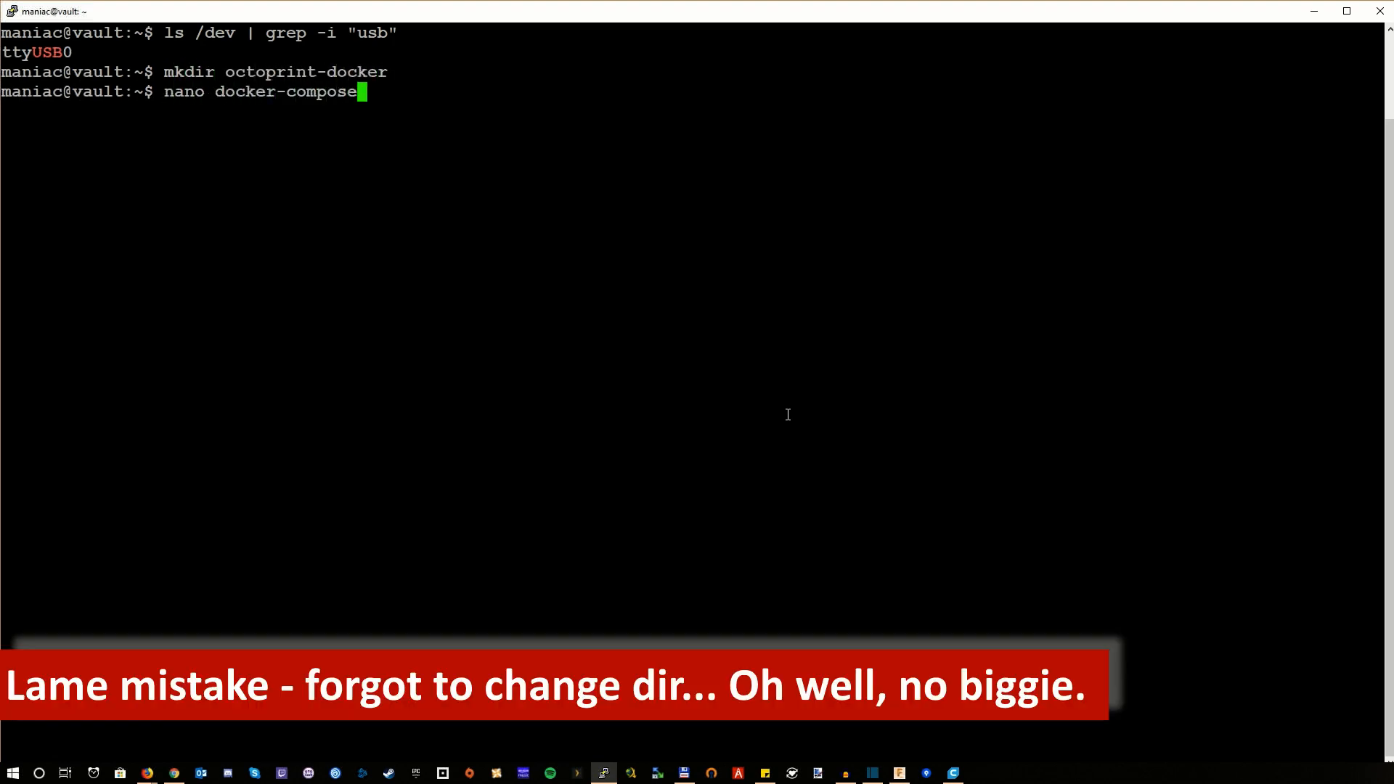
type(".yaml")
key("Return")
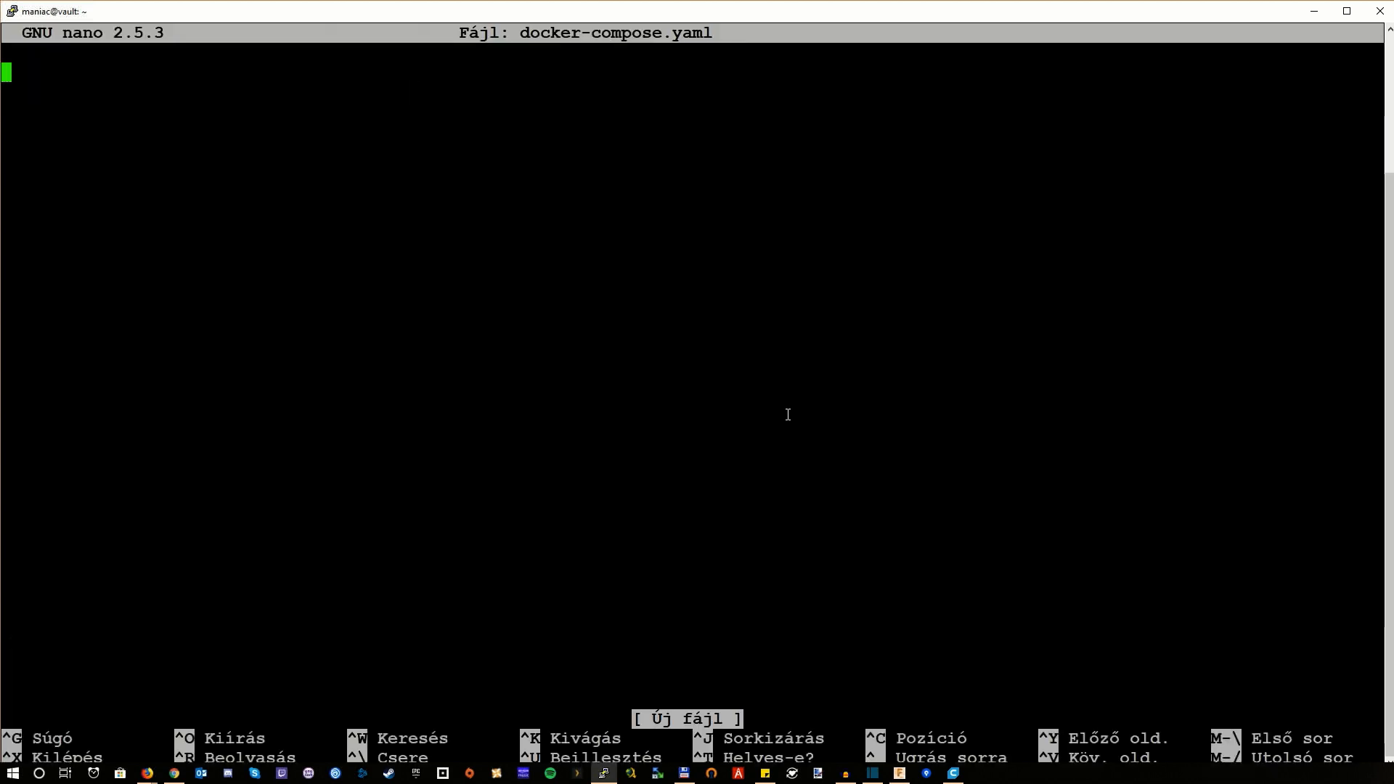
type("version: '2' services:   octoprint:     build: .     image: octoprint/octoprint     container_name: octoprint     ports:       - 5000:5000     # devices:     #  - /dev/ttyACM0:/dev/ttyACM0     volumes: - ./config:/home/octoprint/.octoprint")
Change both device paths from ttyACM0 to ttyUSB0
key("Up")
key("Up")
key("ctrl+Left")
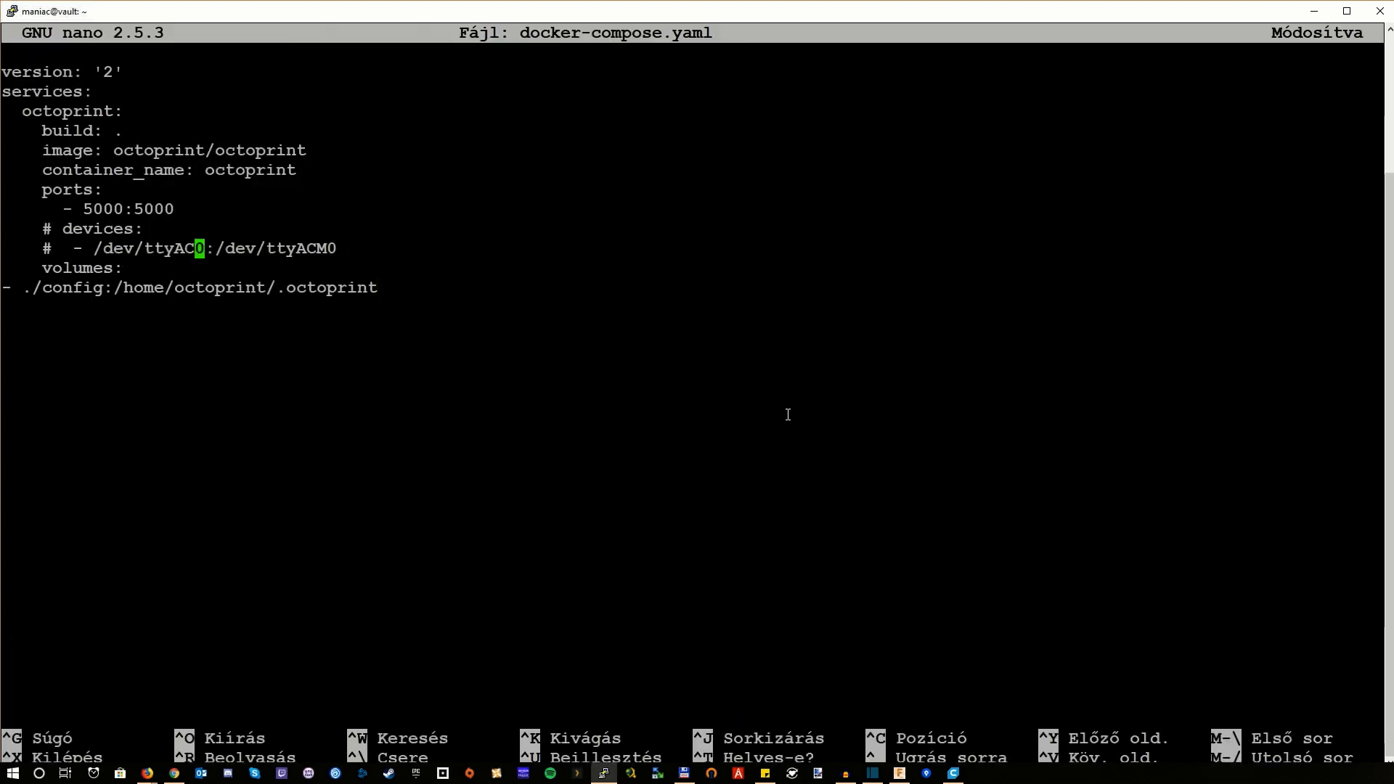
key("BackSpace")
key("BackSpace")
key("BackSpace")
type("USB")
key("ctrl+Right")
key("BackSpace")
key("BackSpace")
key("BackSpace")
type("USB")
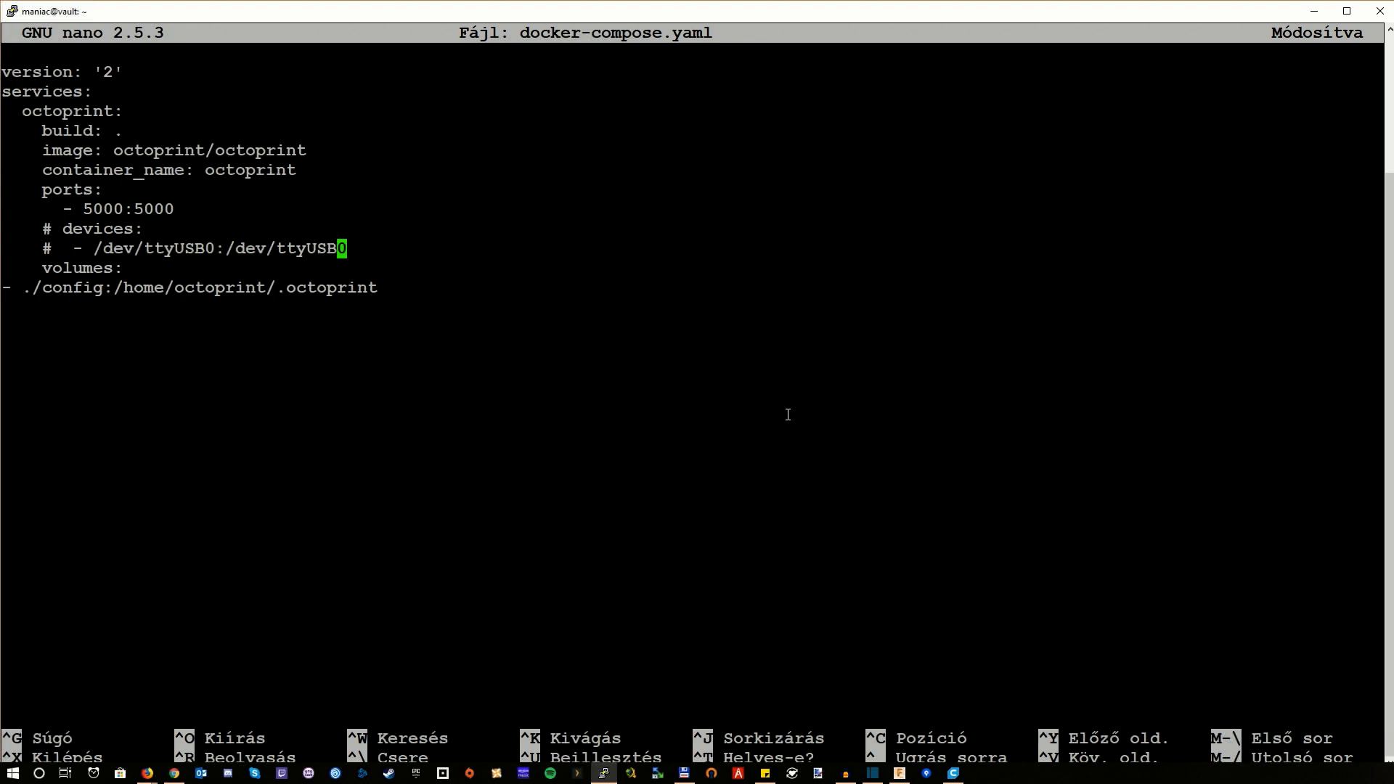
key("Up")
key("ctrl+Home")
Uncomment the devices block and its ttyUSB0 entry and indent the config volume under volumes
key("Down")
key("Down")
key("Down")
key("Down")
key("Down")
key("Down")
key("Home")
key("Right")
key("Right")
key("Delete")
key("Delete")
key("Down")
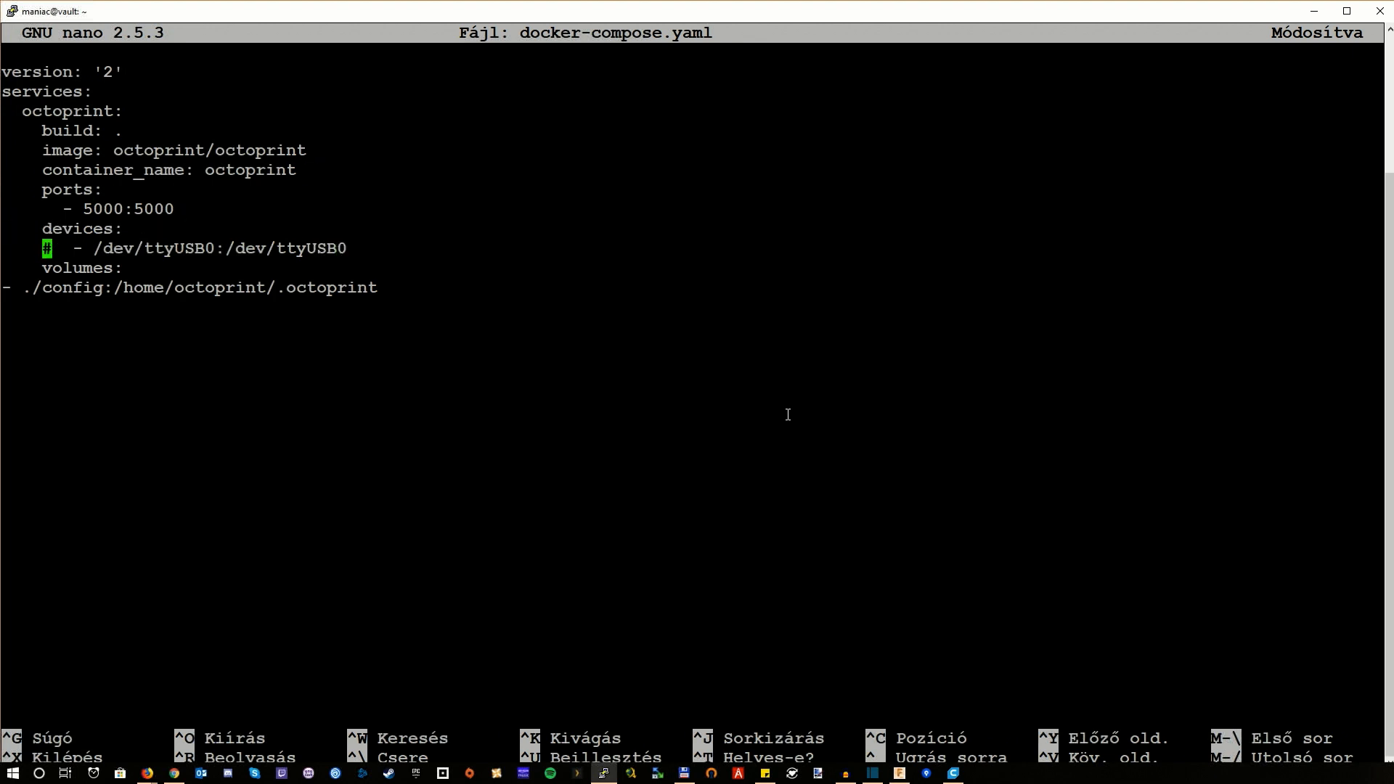
key("Delete")
key("Up")
key("Up")
key("Up")
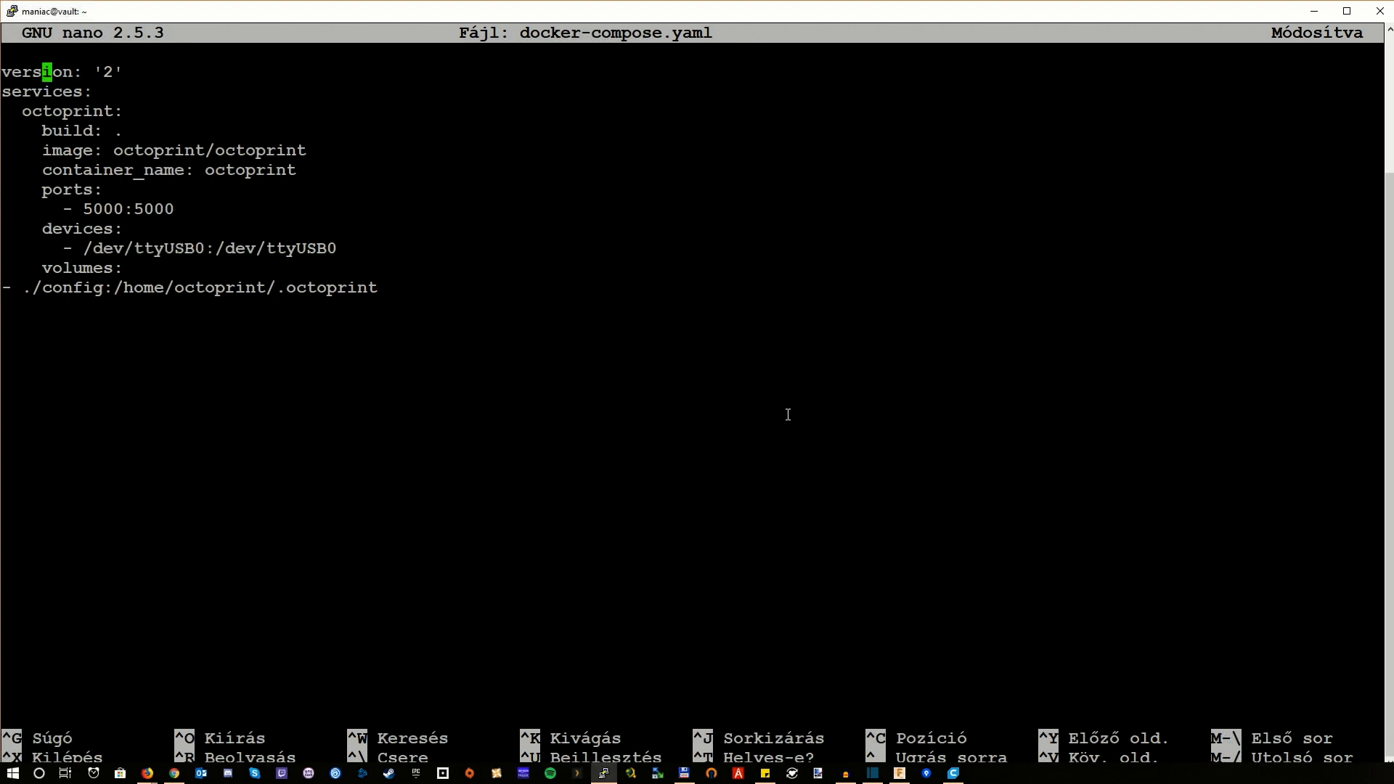
key("Down")
key("Down")
key("Down")
key("Down")
key("Home")
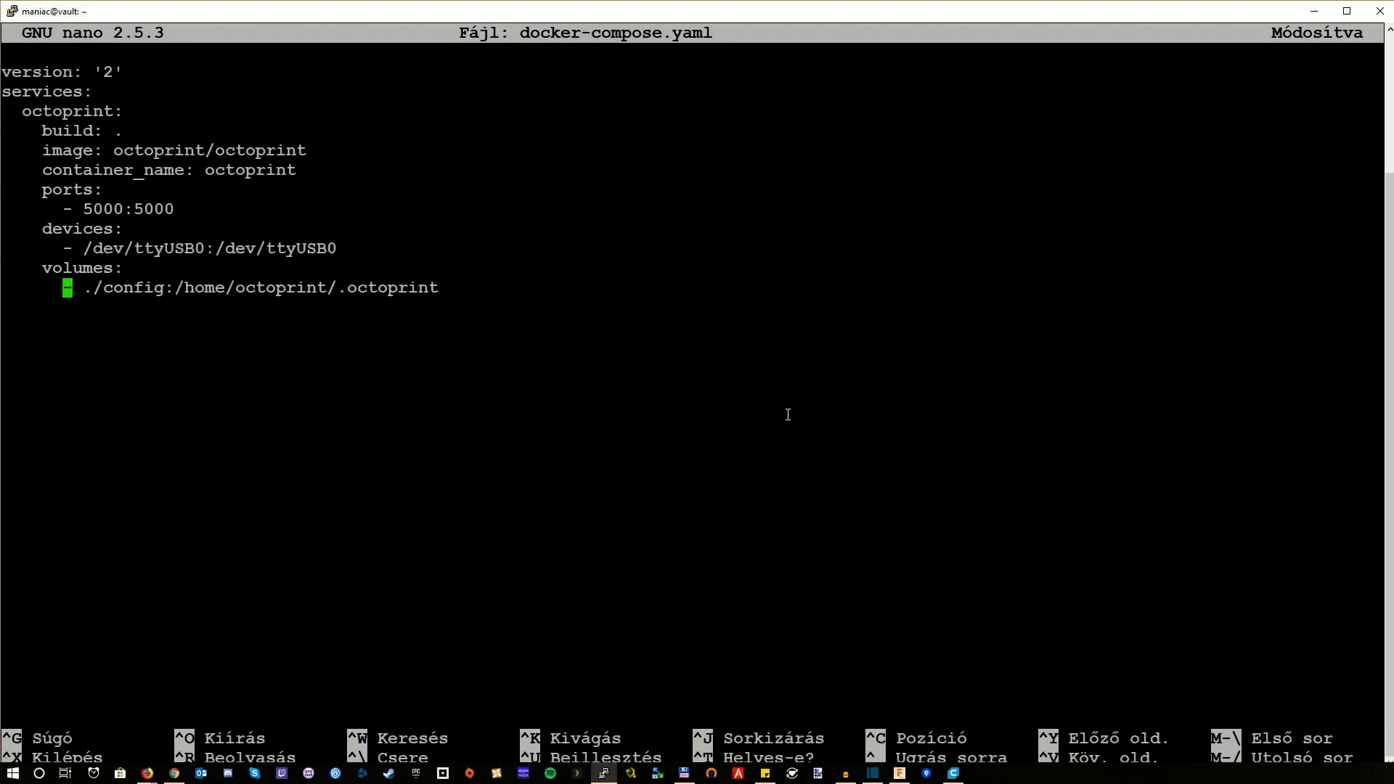
Save the file as docker-compose.yaml
key("ctrl+x")
key("y")
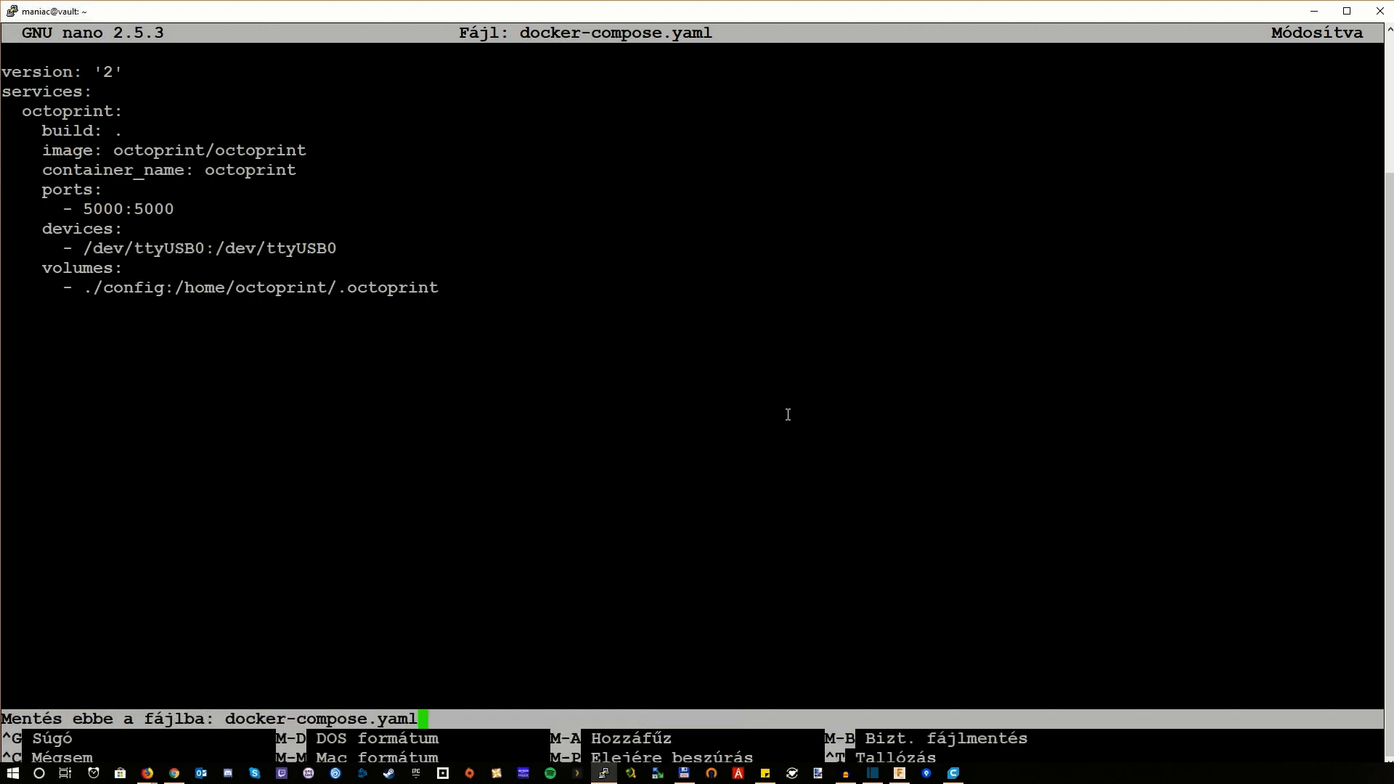
Move the compose file into octoprint-docker and run docker-compose up, which fails with permission denied on config.yaml
key("Return")
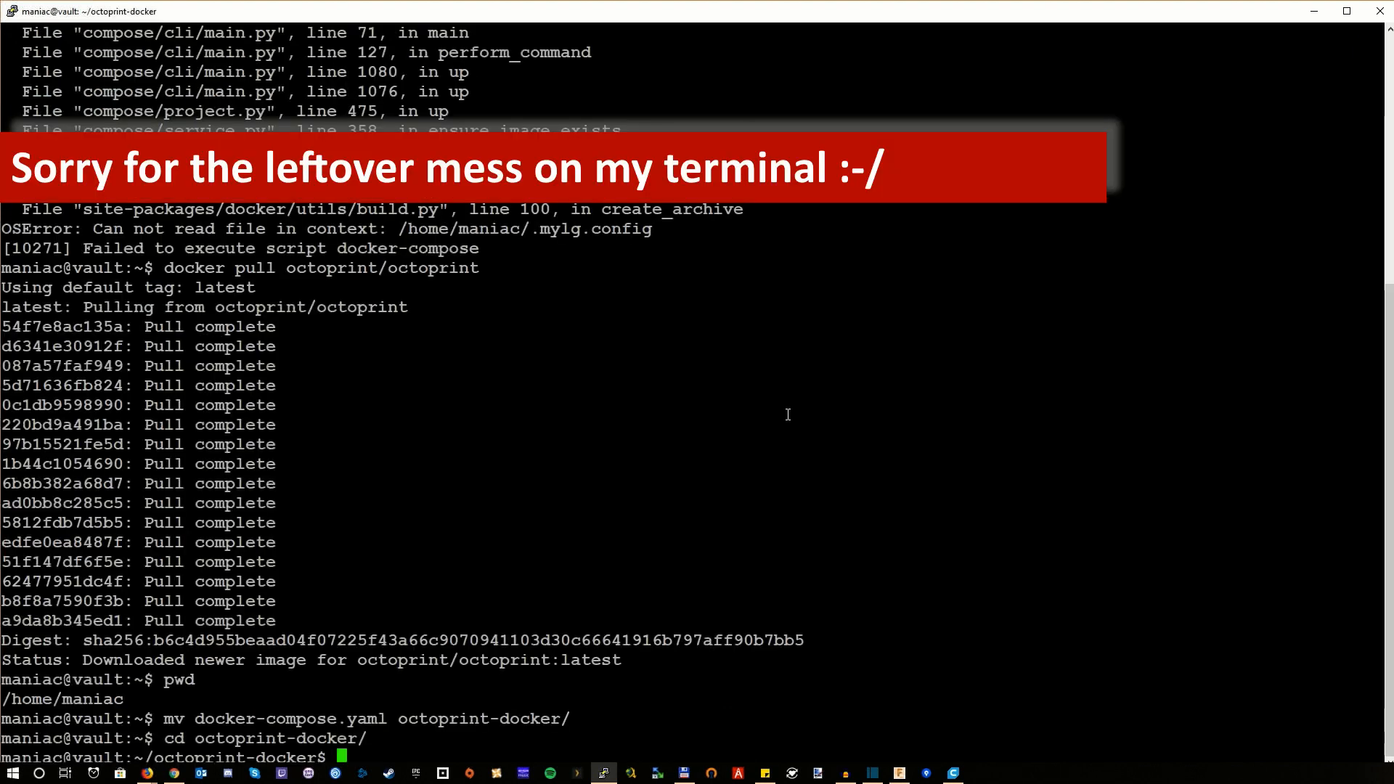
type("docker-compose ")
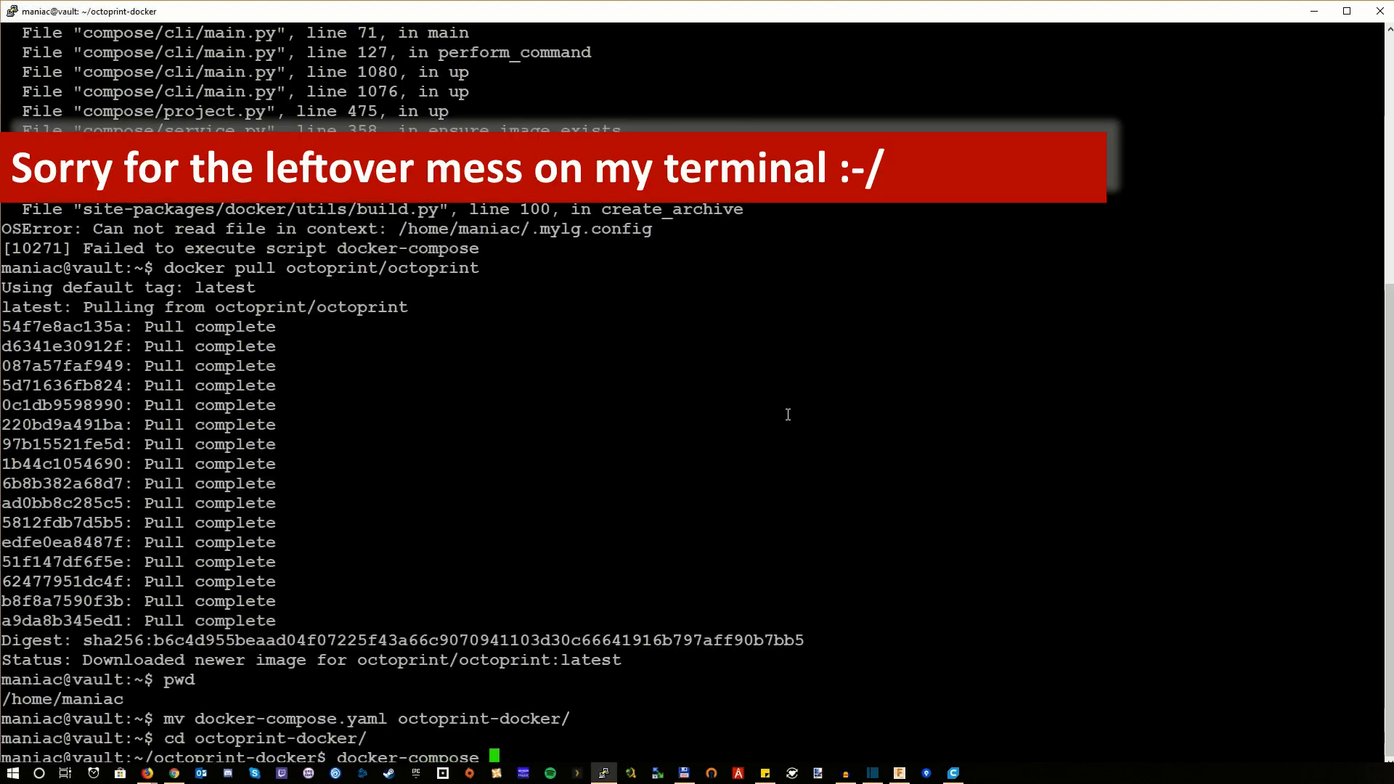
type("u")
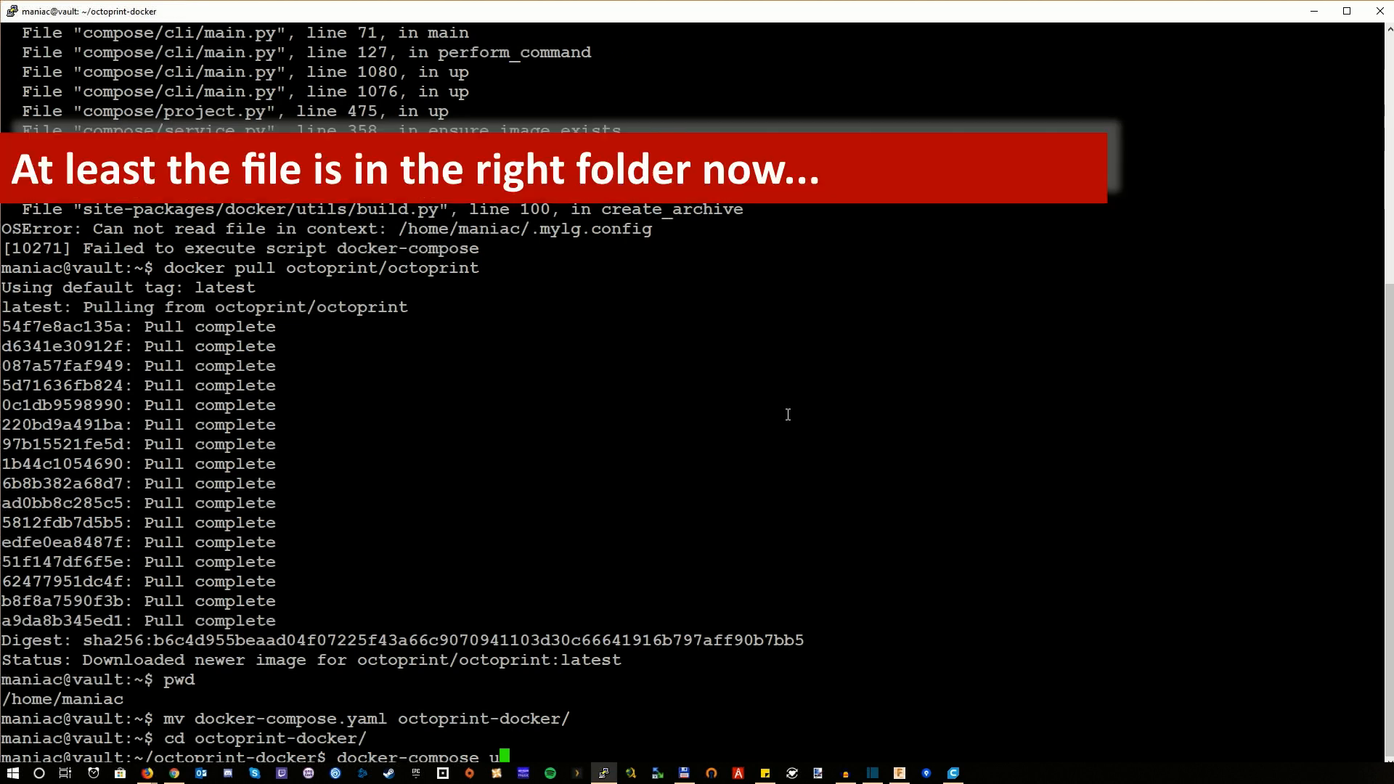
type("p")
key("Return")
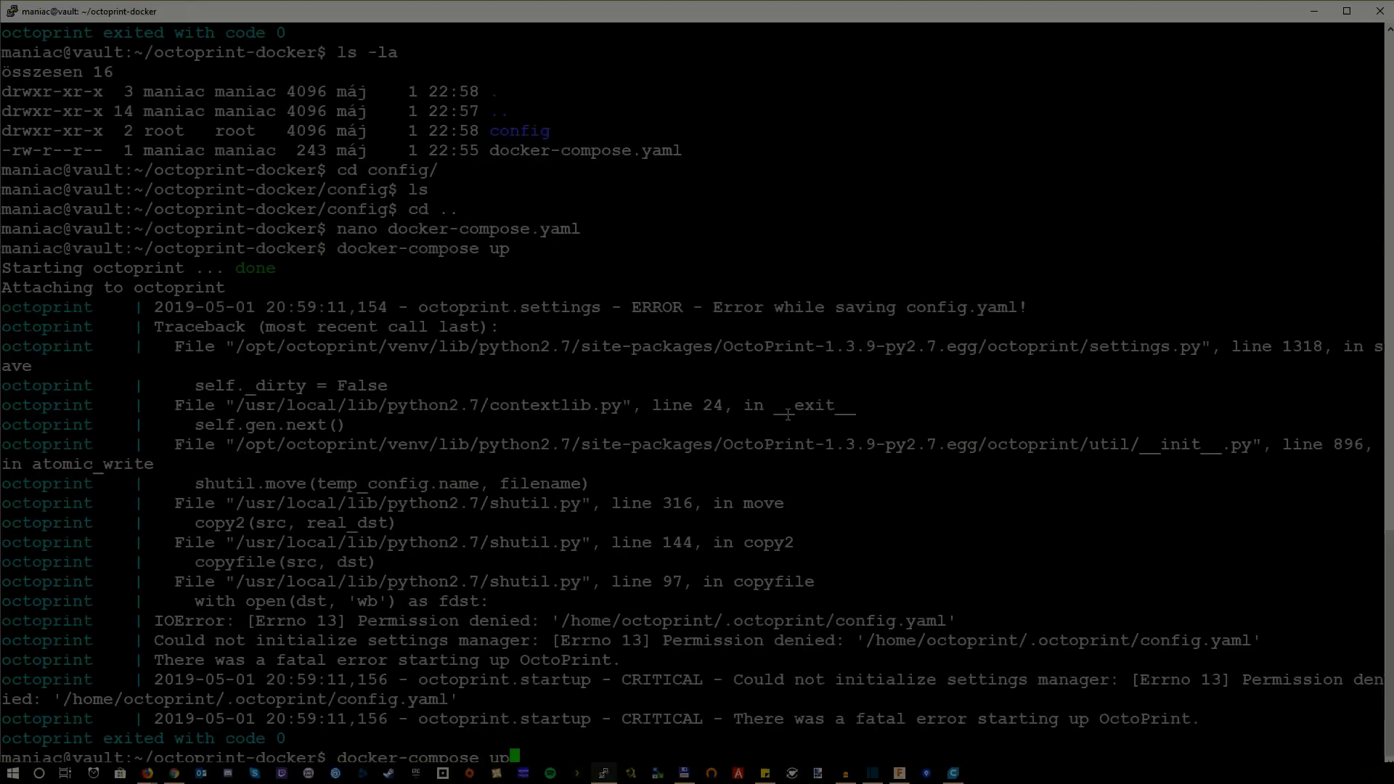
Reopen docker-compose.yaml and add a top-level volumes block declaring octoprint-docker below the version line
key("Return")
key("Down")
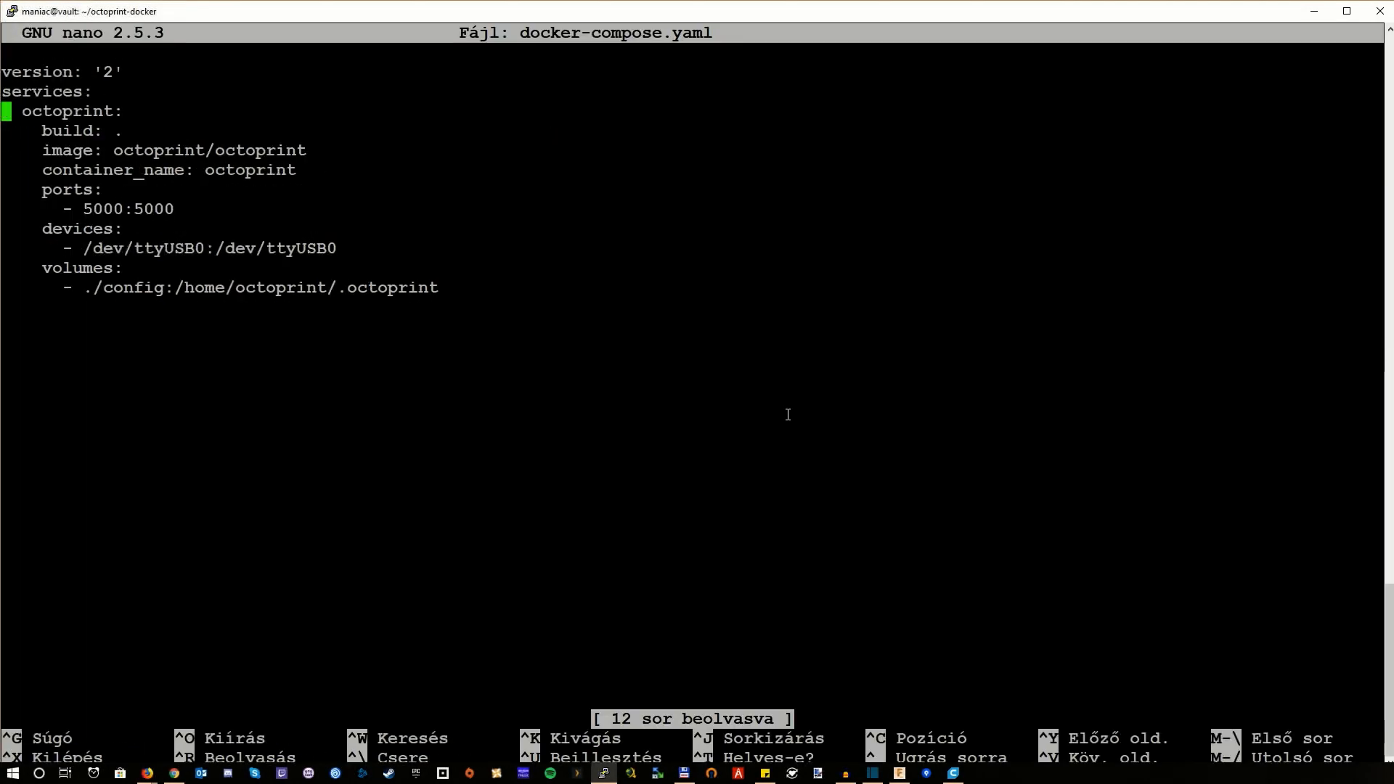
key("Down")
key("Return")
key("Return")
key("Up")
key("Return")
key("Up")
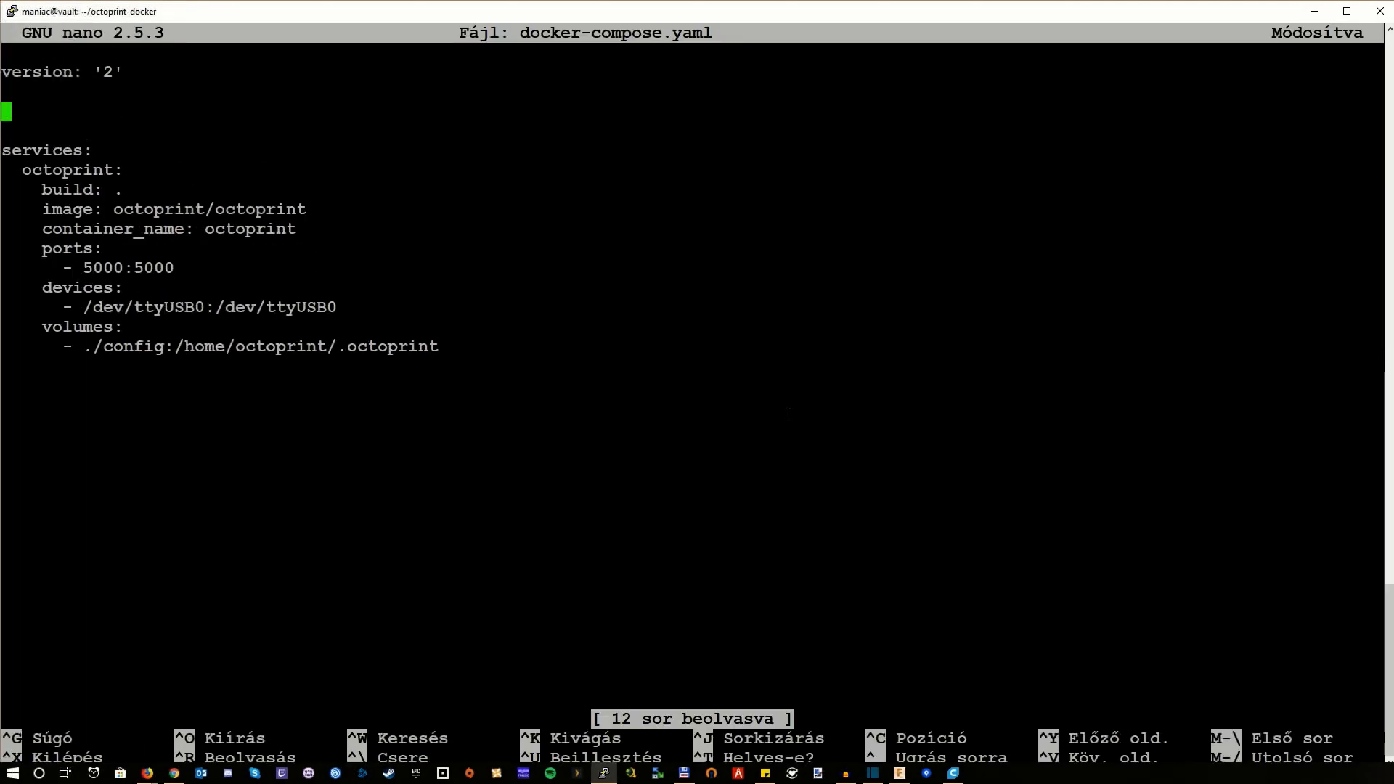
type("volums:")
key("Return")
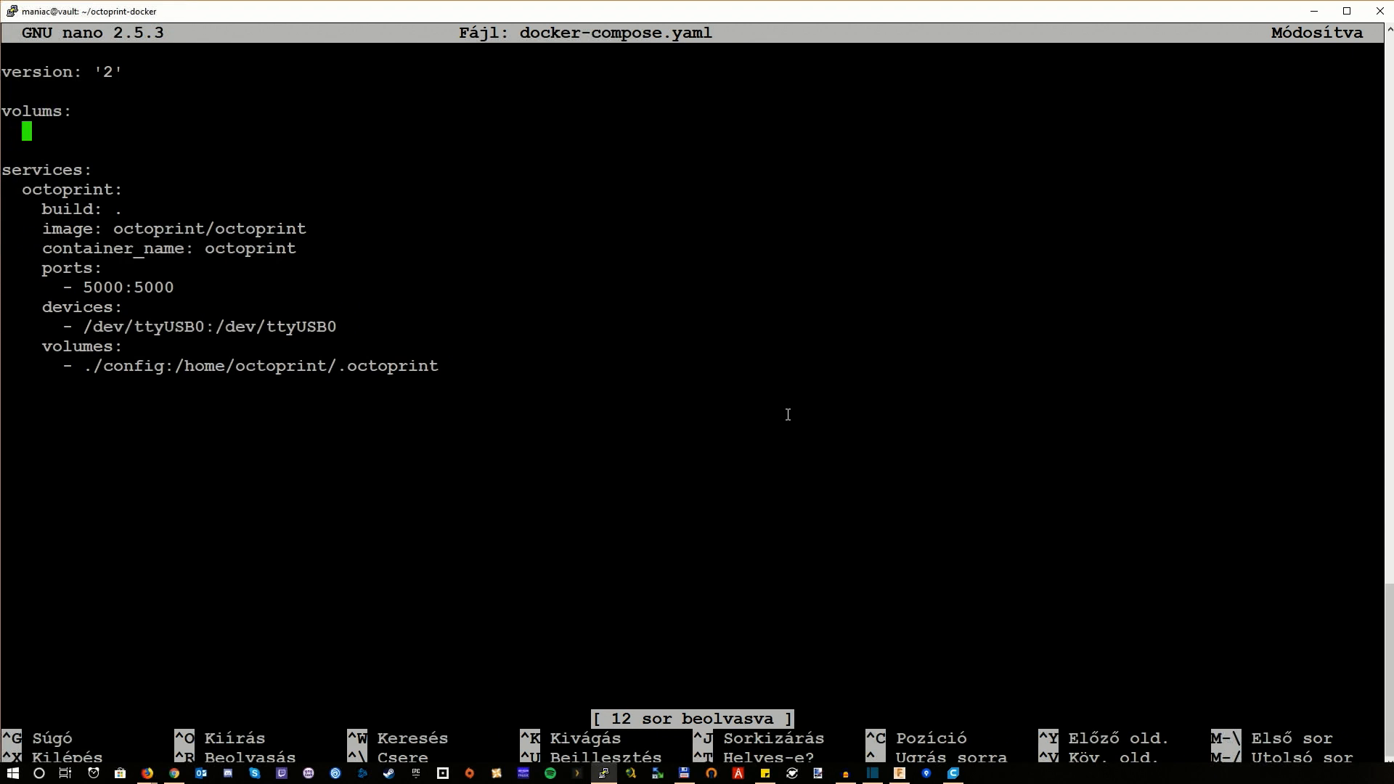
type("docker")
key("BackSpace")
key("BackSpace")
key("BackSpace")
key("BackSpace")
key("BackSpace")
type("octop")
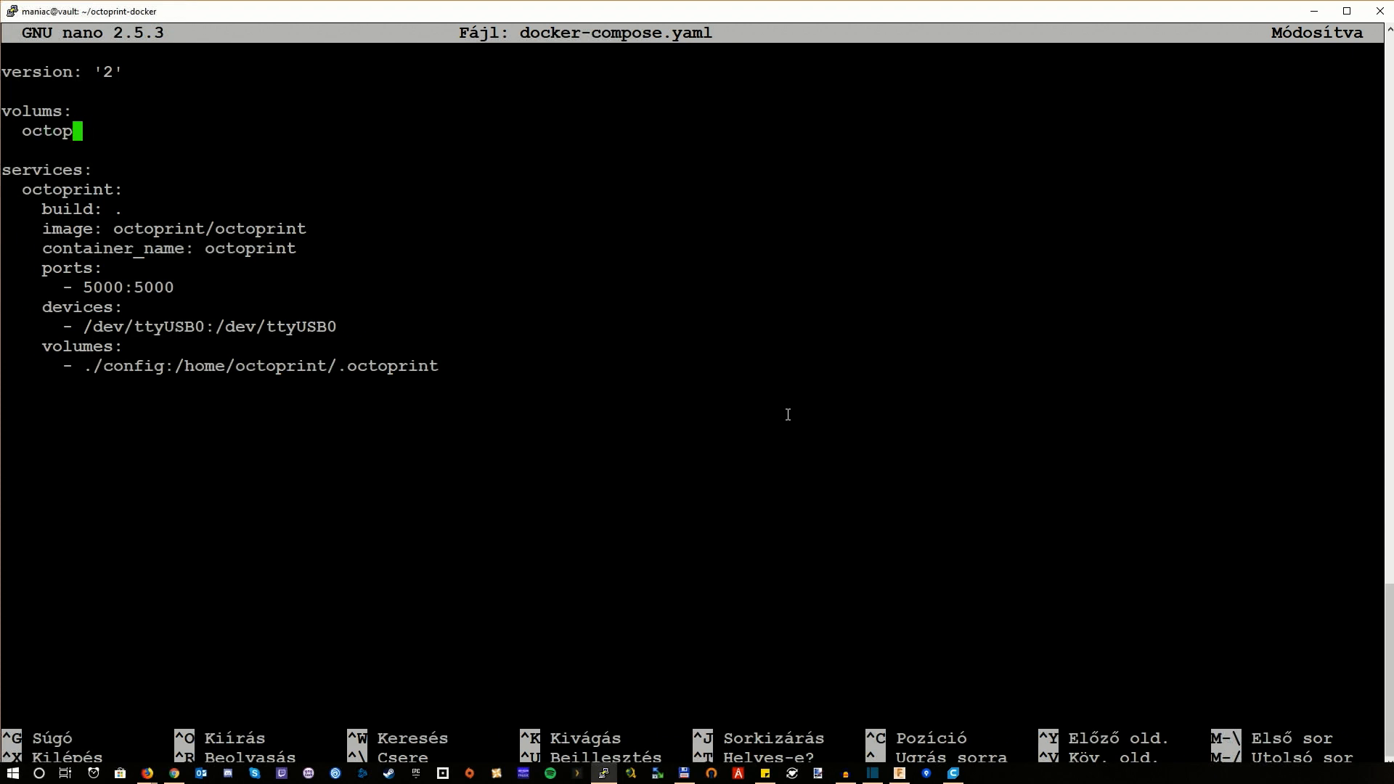
type("pr")
key("BackSpace")
key("BackSpace")
type("print")
type("-docker:")
Replace the ./config host path with the octoprint-docker volume and fix the volumes heading spelling
key("Down")
key("Down")
key("Down")
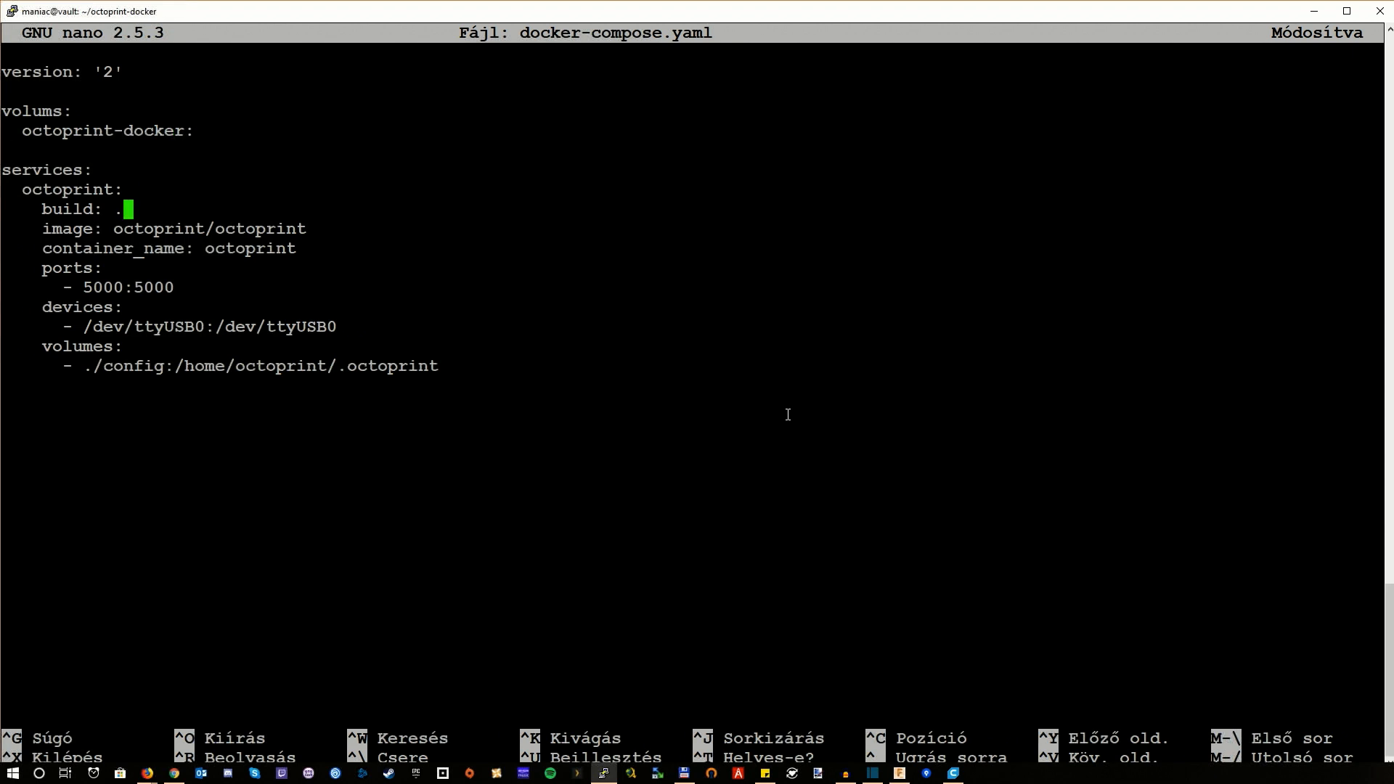
key("Down")
key("Down")
key("Down")
key("Down")
key("Down")
key("Down")
key("Left")
key("Left")
key("BackSpace")
key("BackSpace")
key("BackSpace")
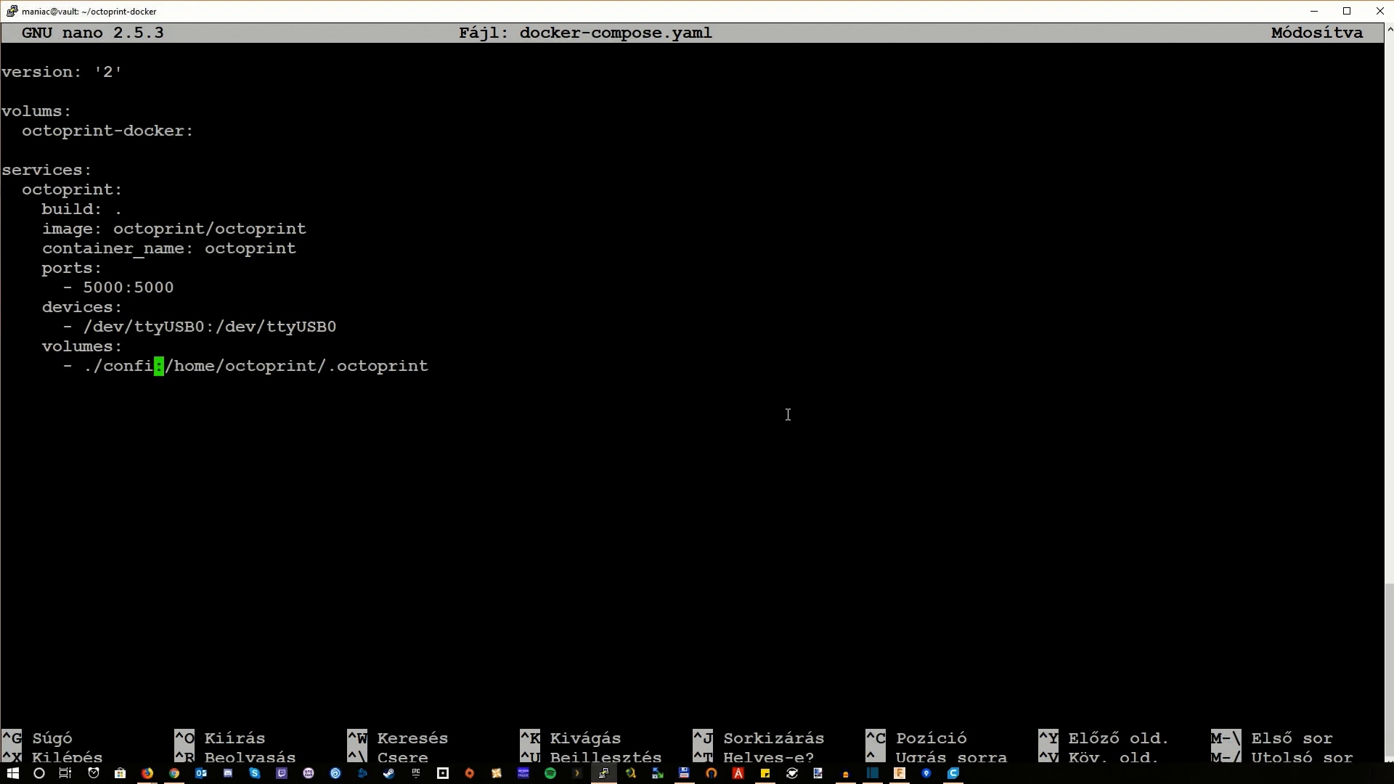
key("BackSpace")
key("BackSpace")
key("BackSpace")
key("BackSpace")
key("BackSpace")
type("oc")
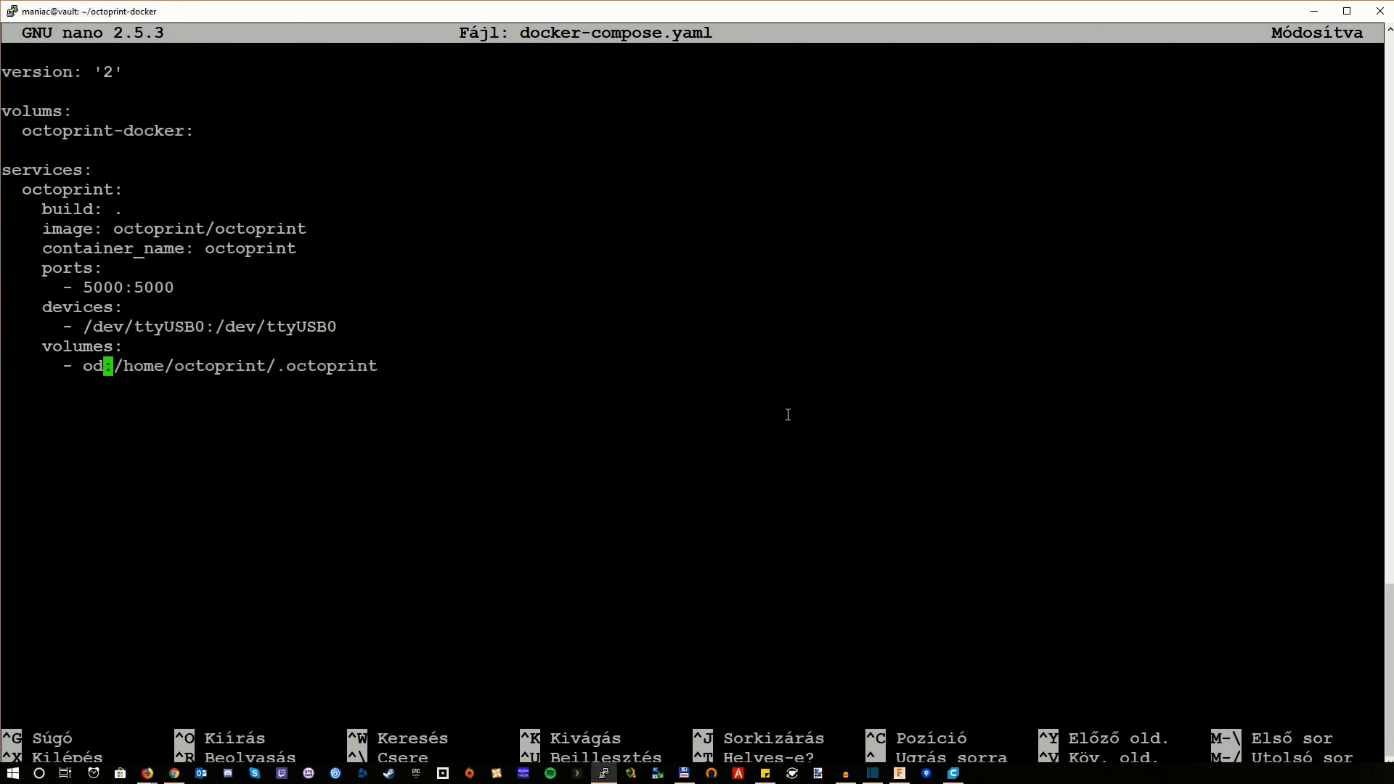
type("octoprint-docke")
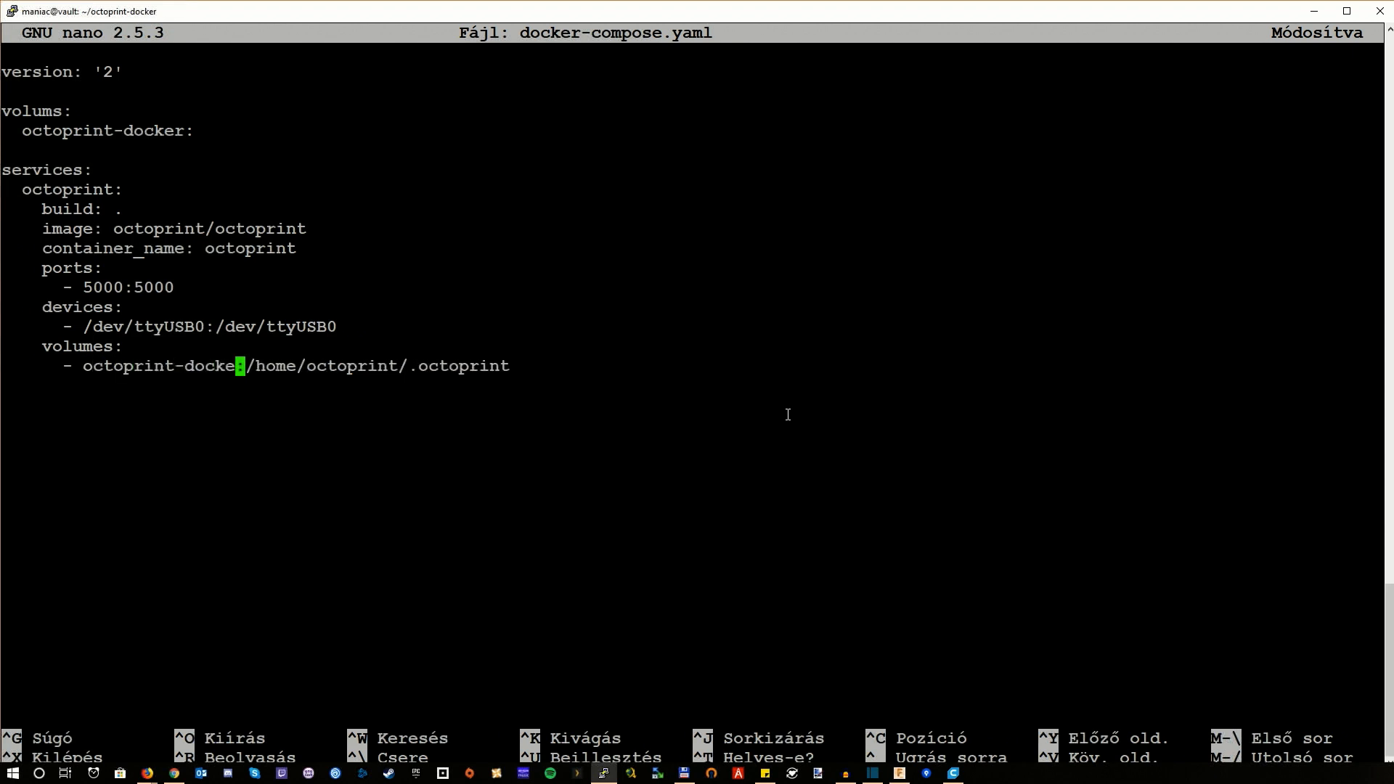
type("r")
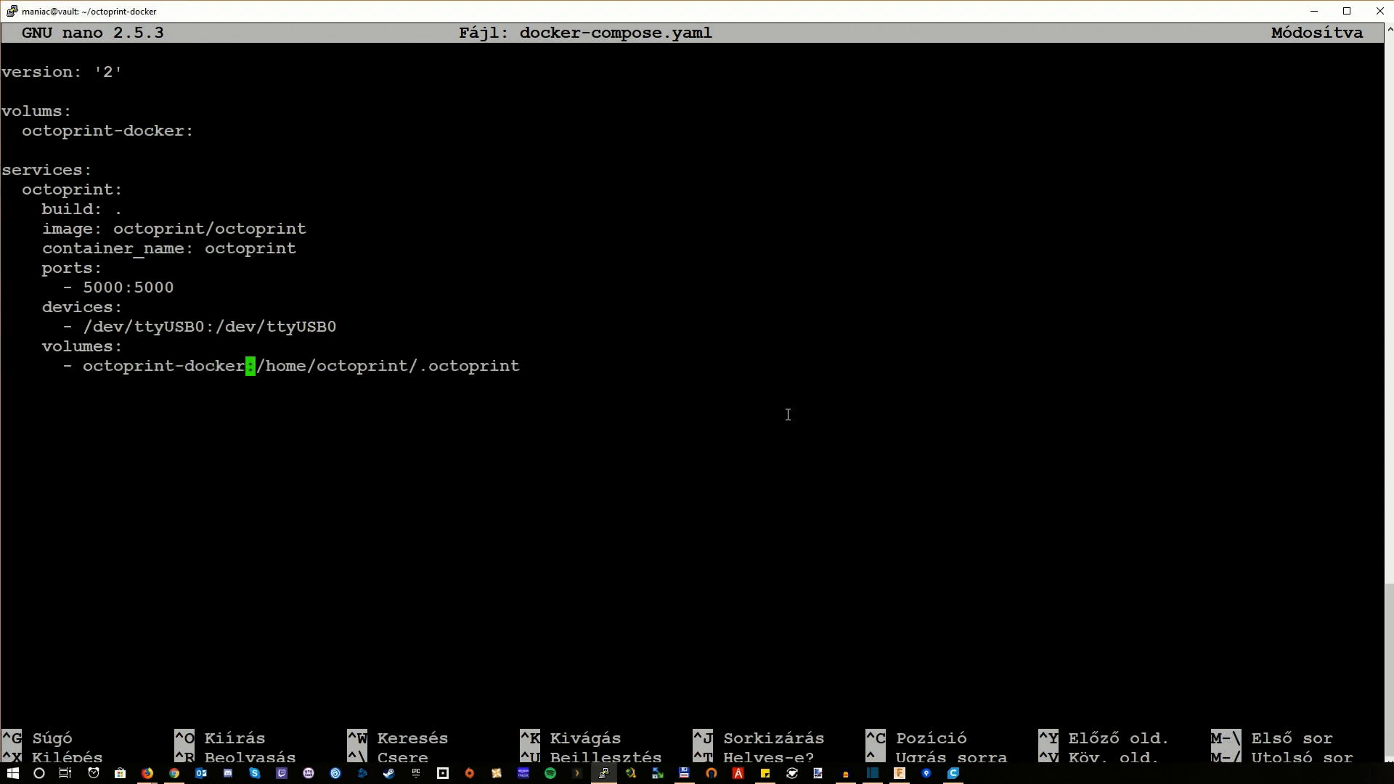
key("Up")
key("Up")
key("Up")
key("Up")
key("Up")
key("Up")
key("Up")
key("Left")
key("Left")
type("e")
Save the compose file and rerun docker-compose up, the container now listening on port 5000
key("ctrl+x")
key("y")
key("Return")
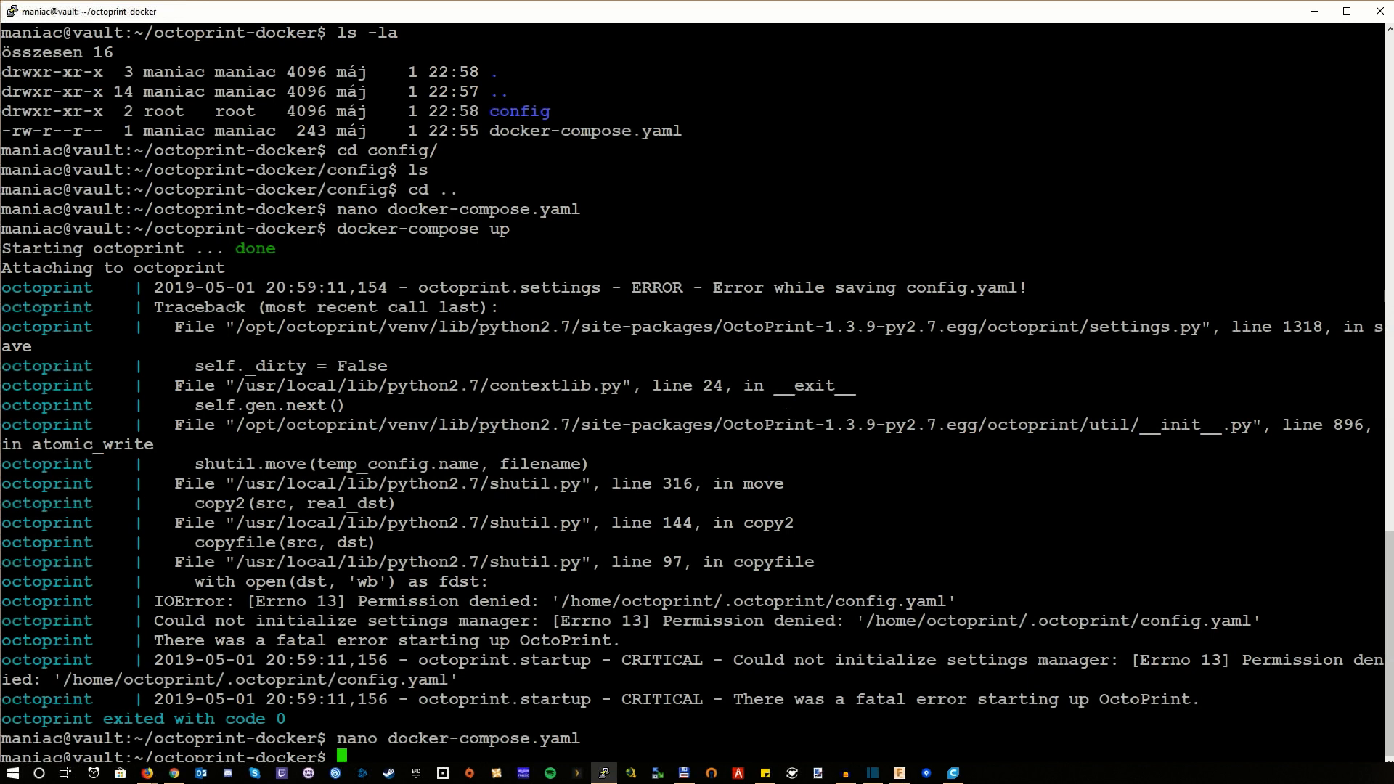
key("Up")
key("Up")
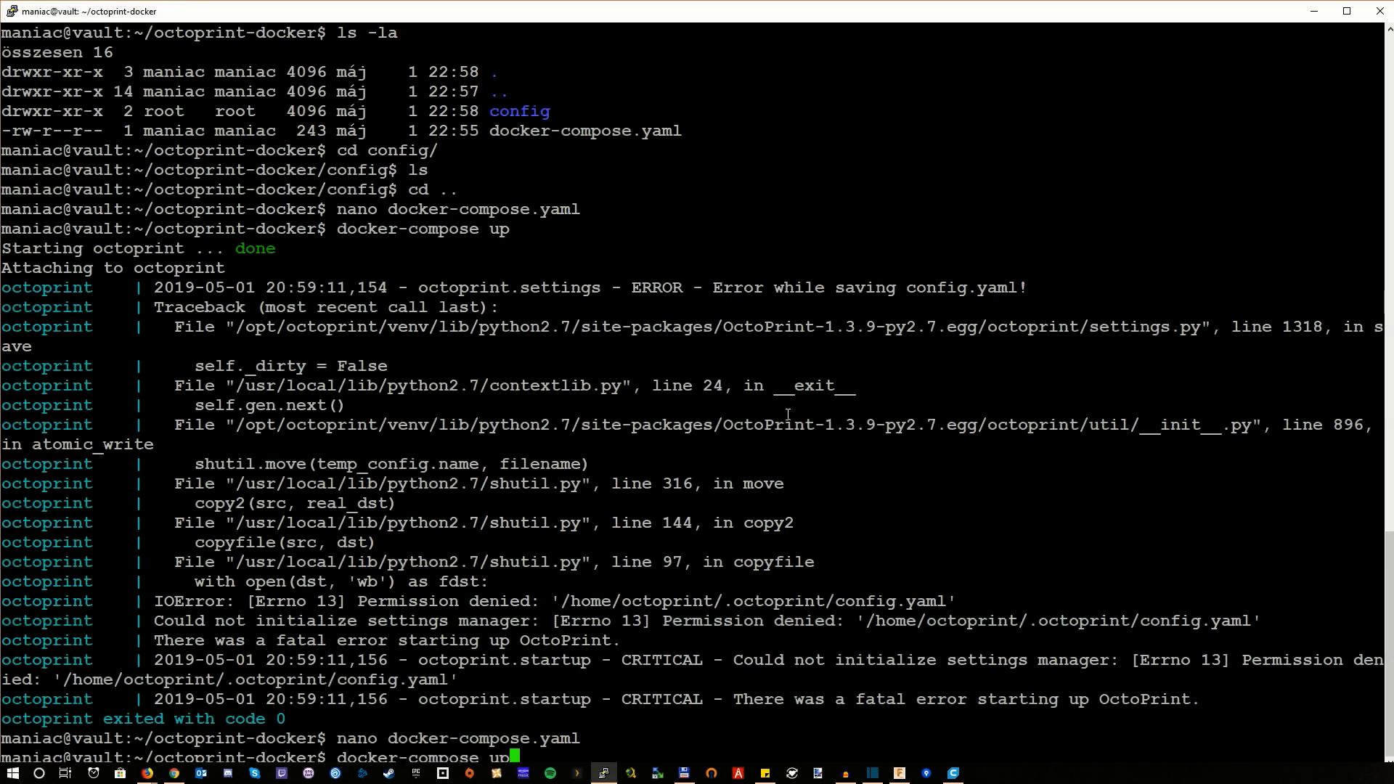
key("Return")
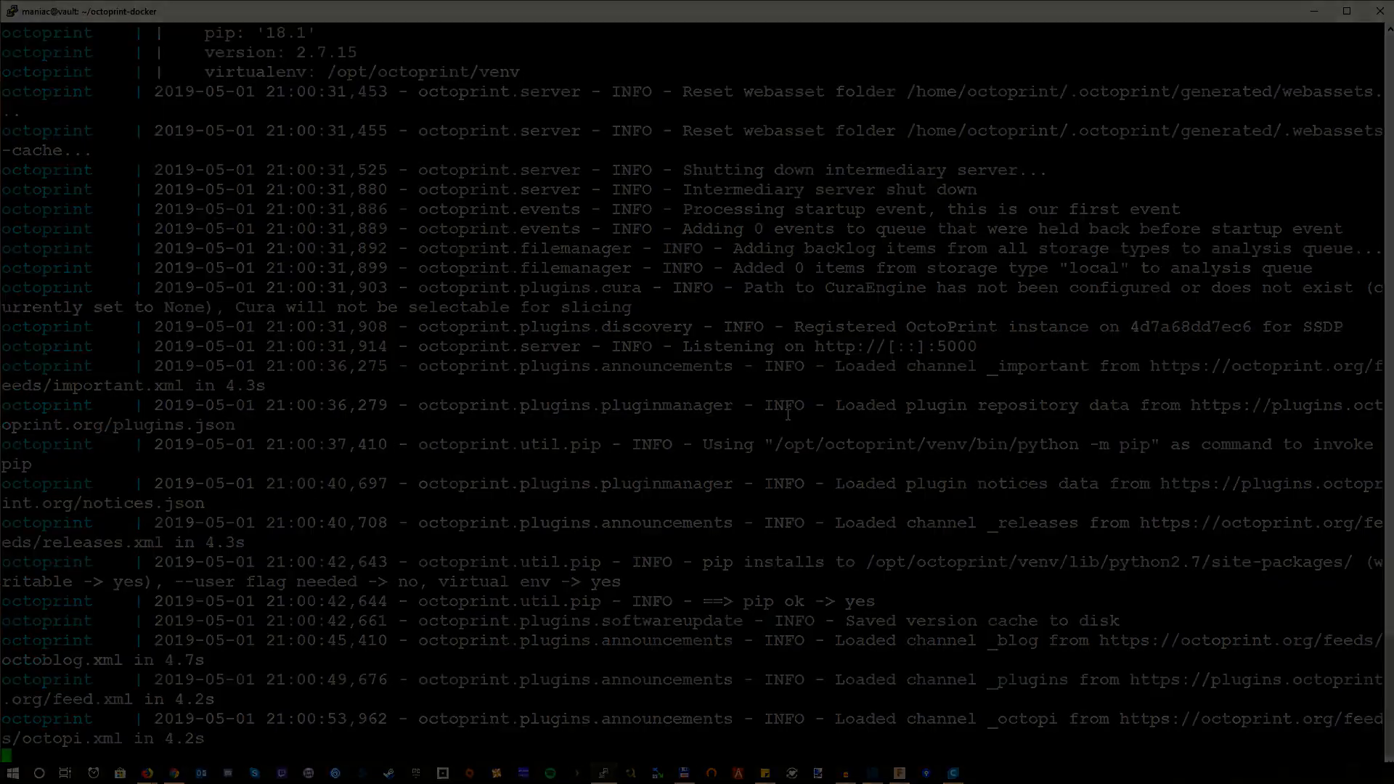
type("vault:5000")
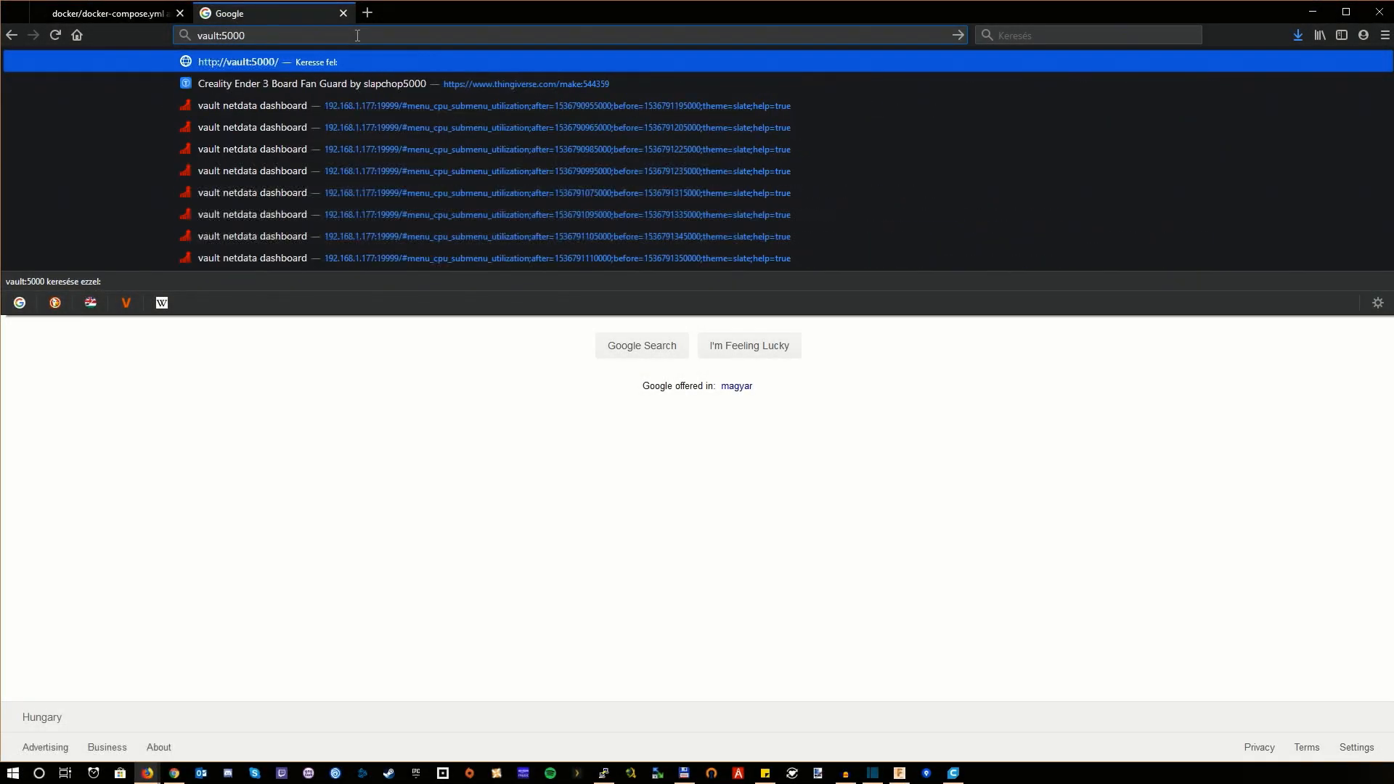
Load OctoPrint at vault:5000 in Firefox, reaching the Setup Wizard
key("Return")
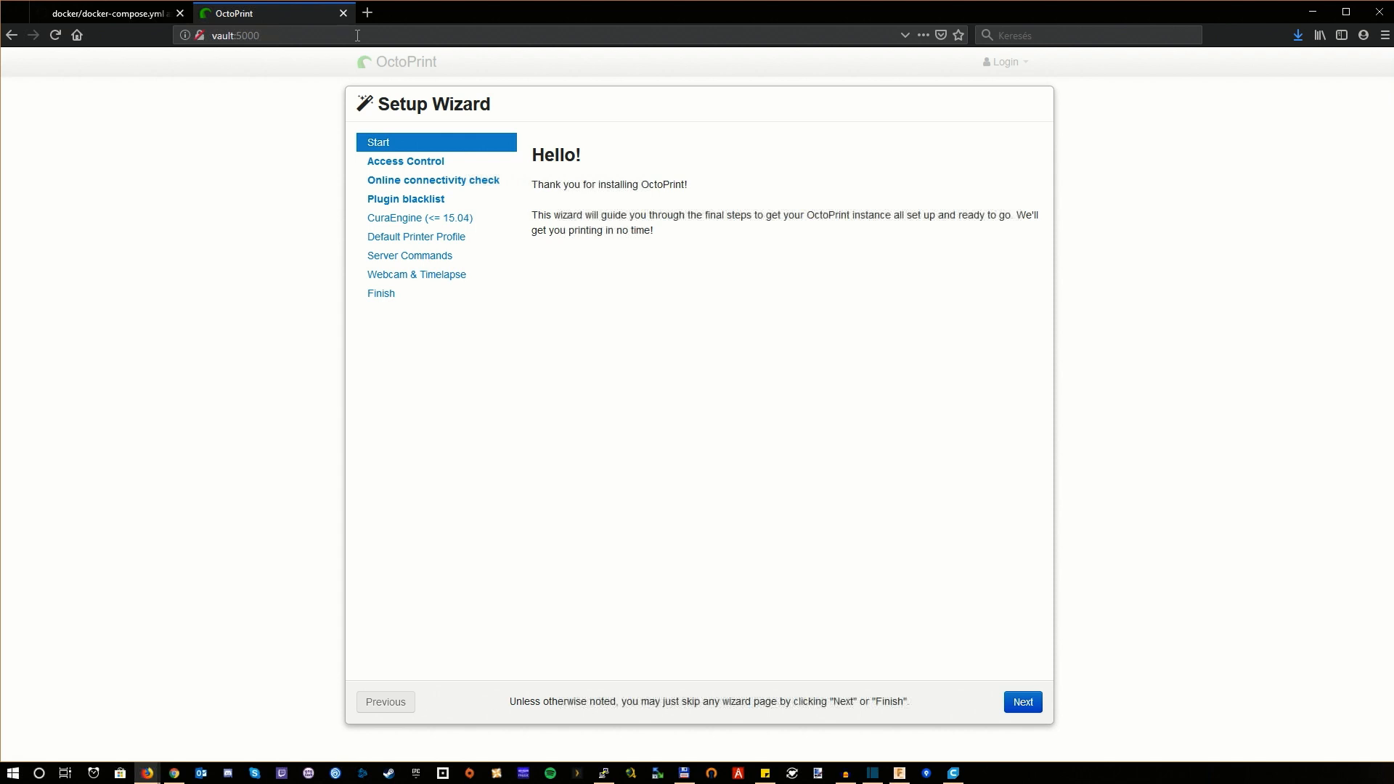
Enter a username and password and keep access control enabled with the new admin account
left_click(1022, 709)
left_click(721, 360)
type("user")
left_click(721, 397)
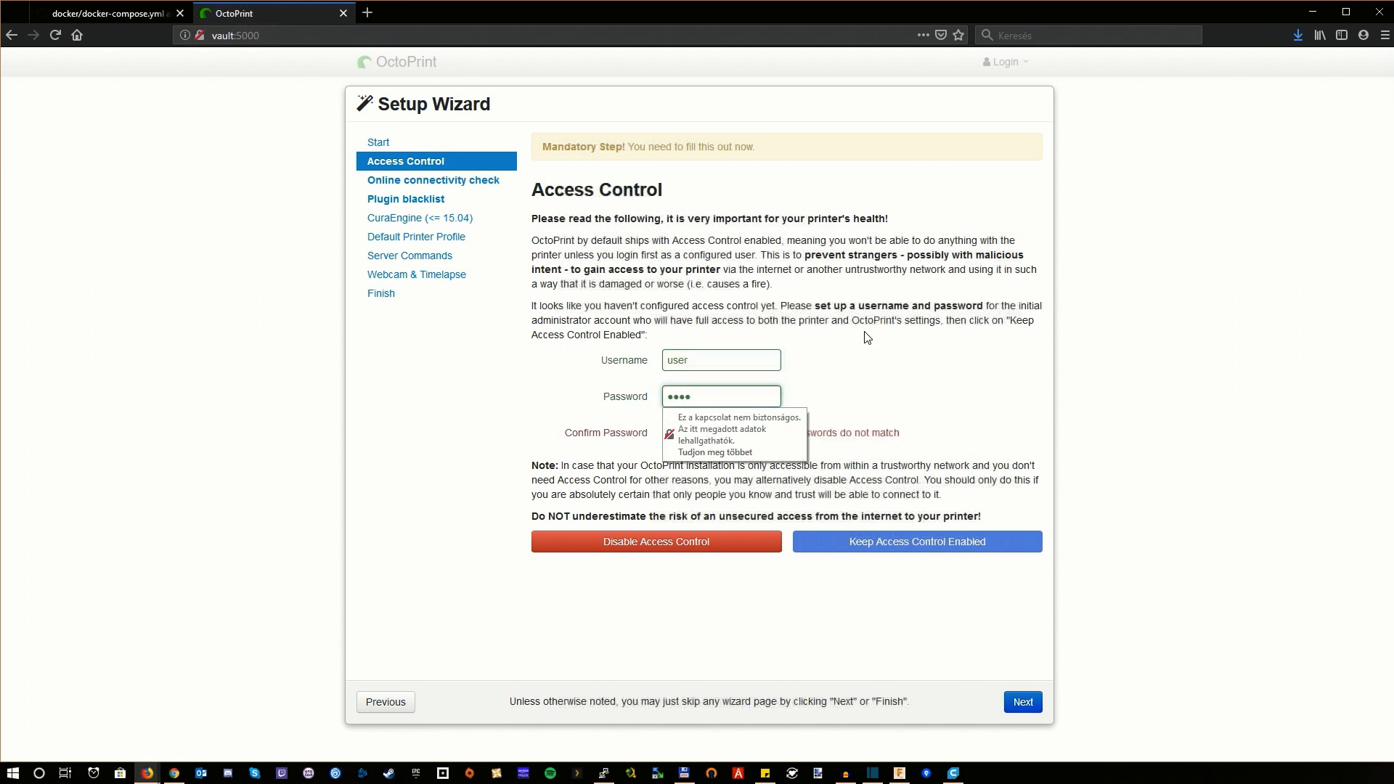
left_click(721, 433)
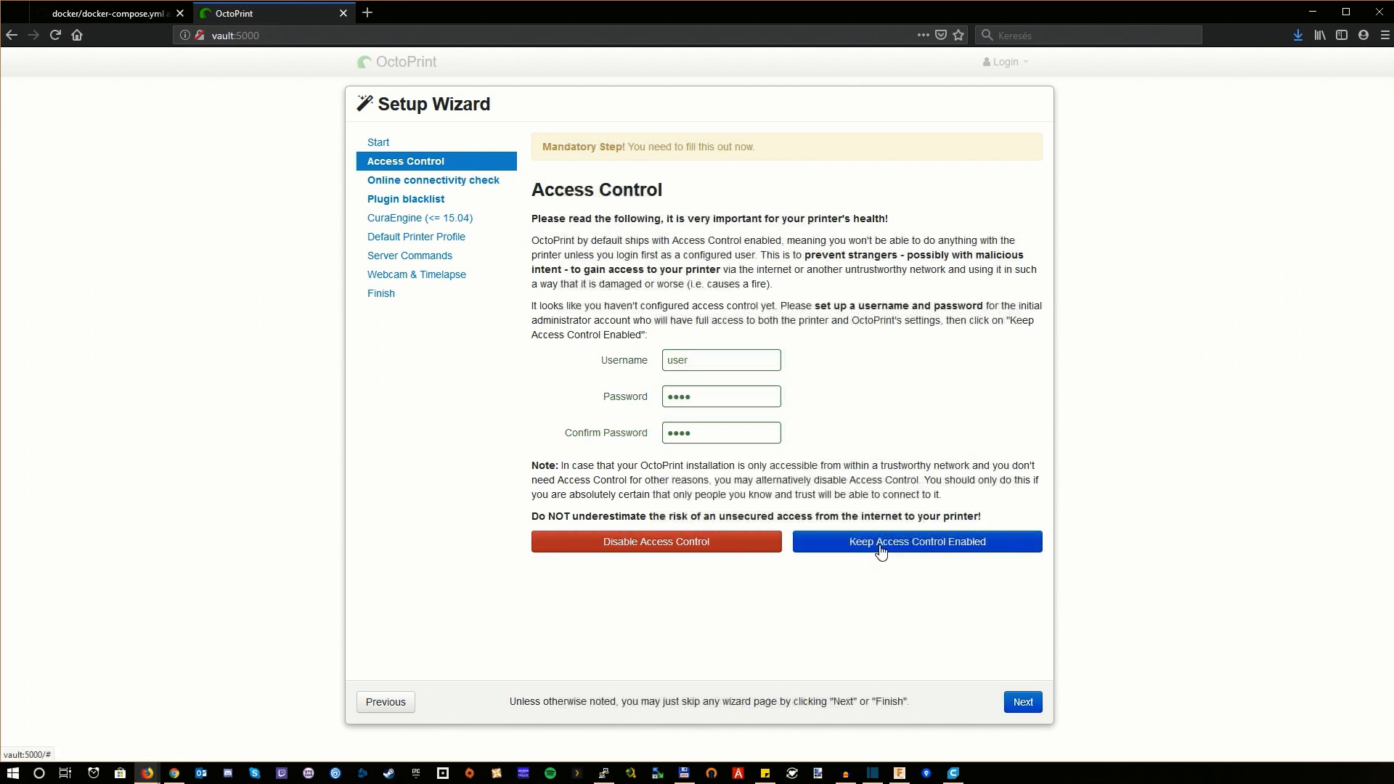
left_click(882, 553)
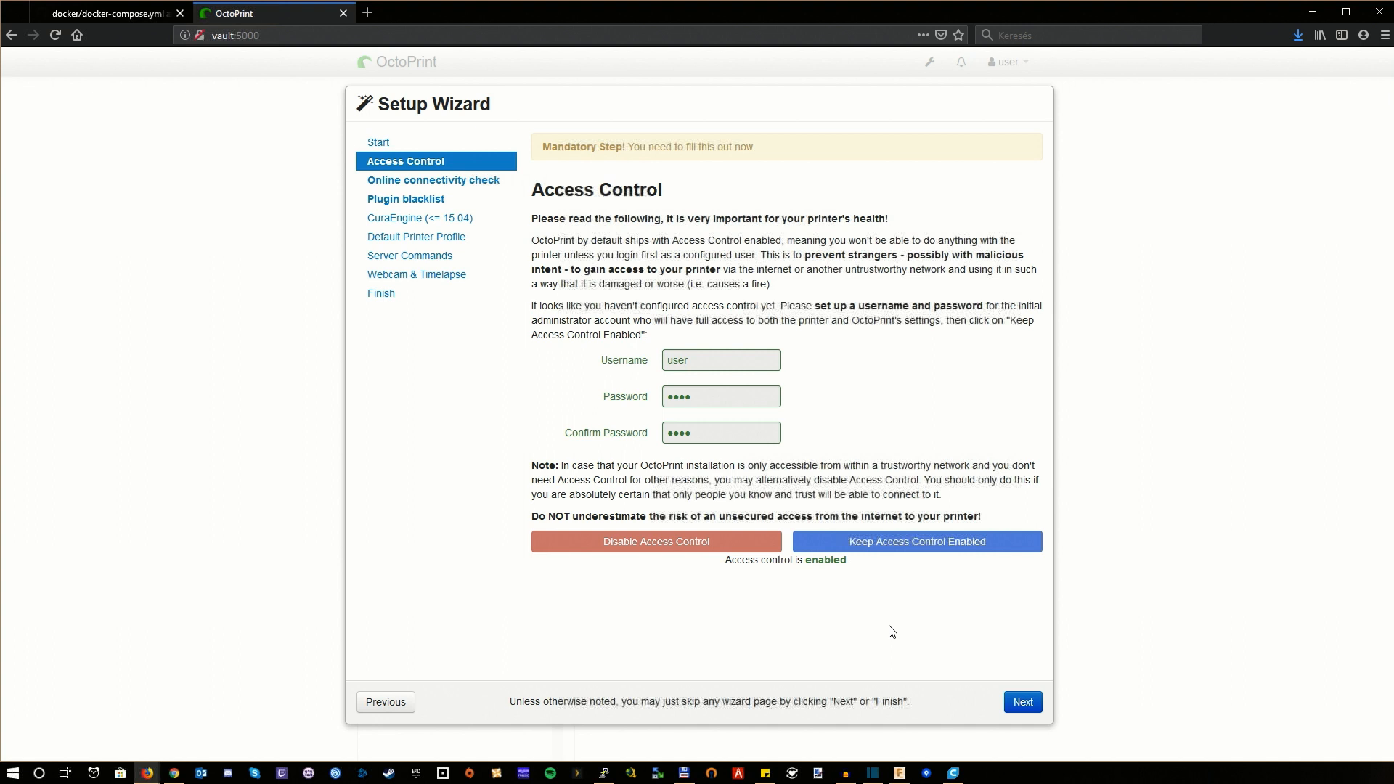
Test the DNS host, enable the connectivity check and plugin blacklist processing, and skip the CuraEngine step
left_click(1017, 703)
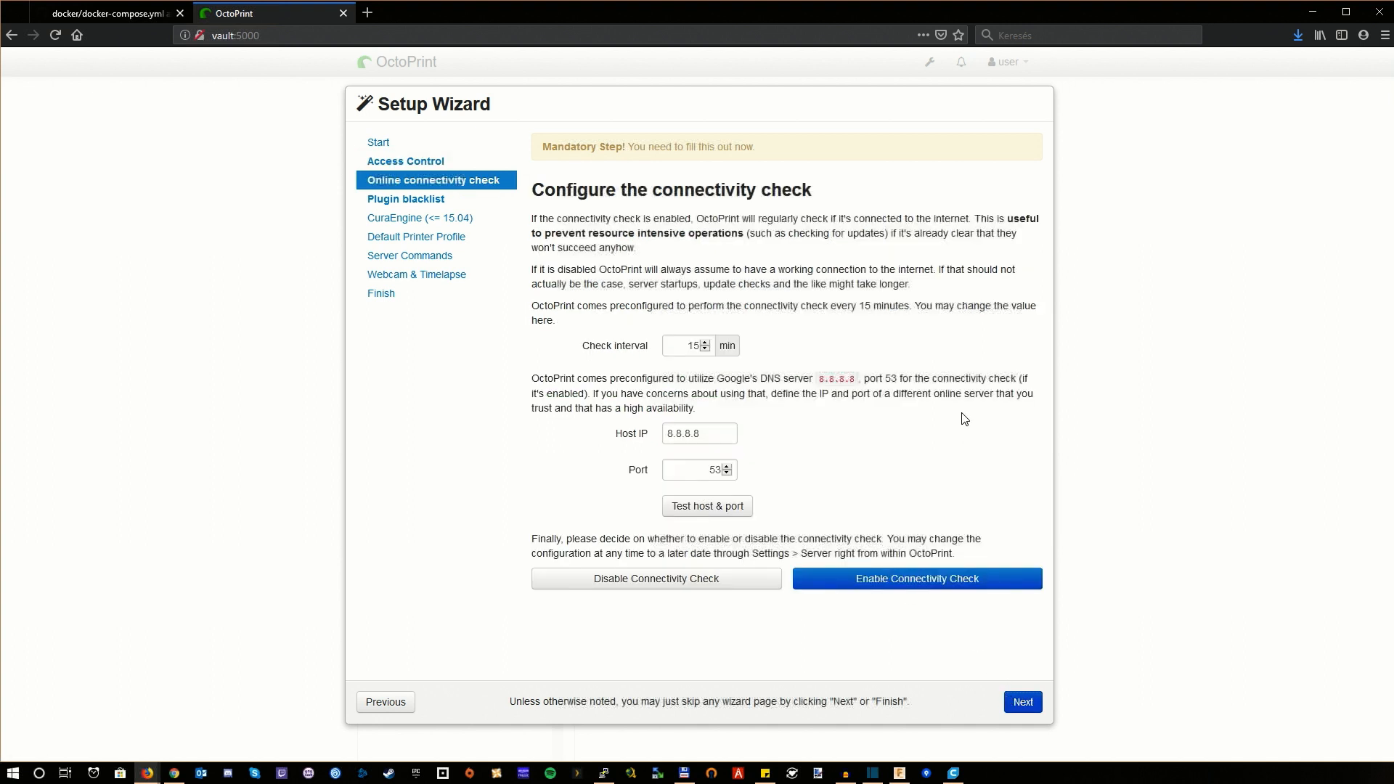
mouse_move(700, 434)
left_click(708, 506)
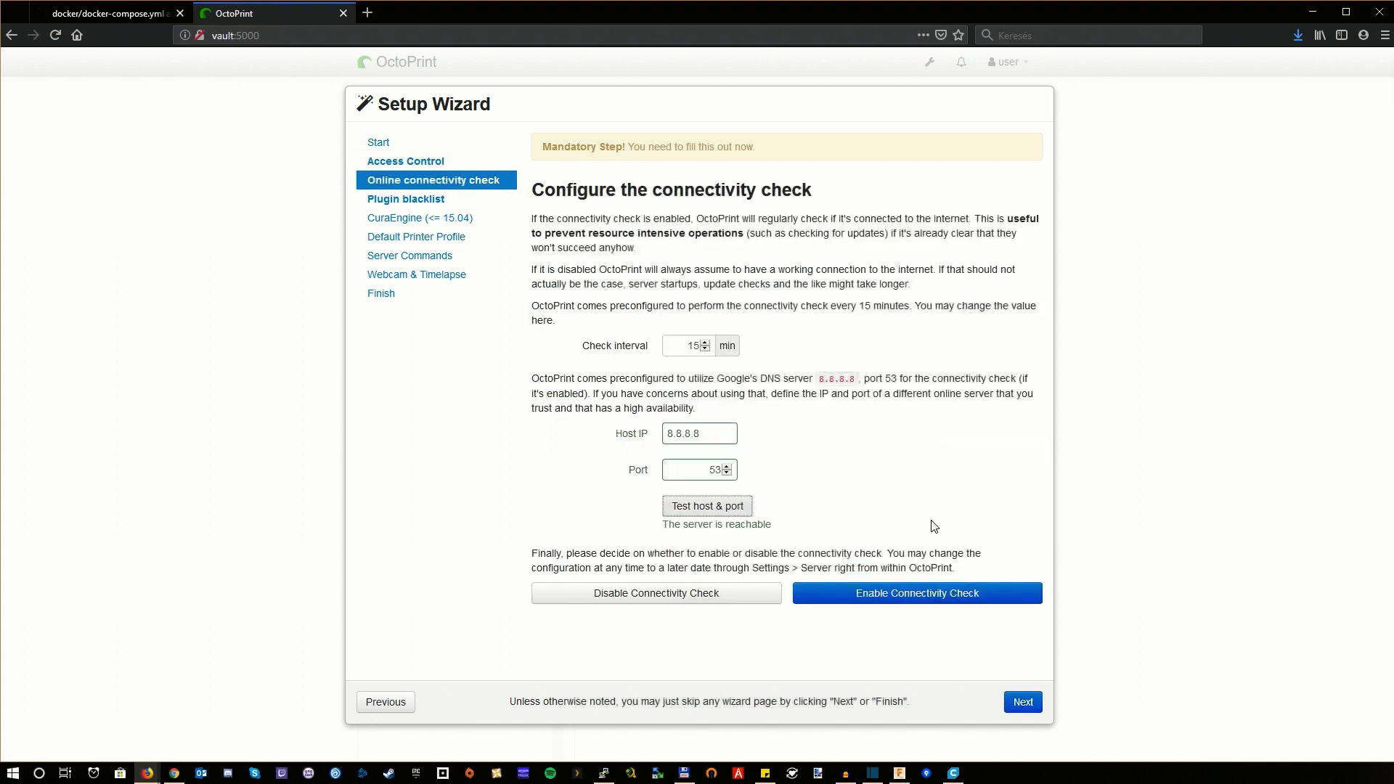
left_click(917, 579)
left_click(1023, 704)
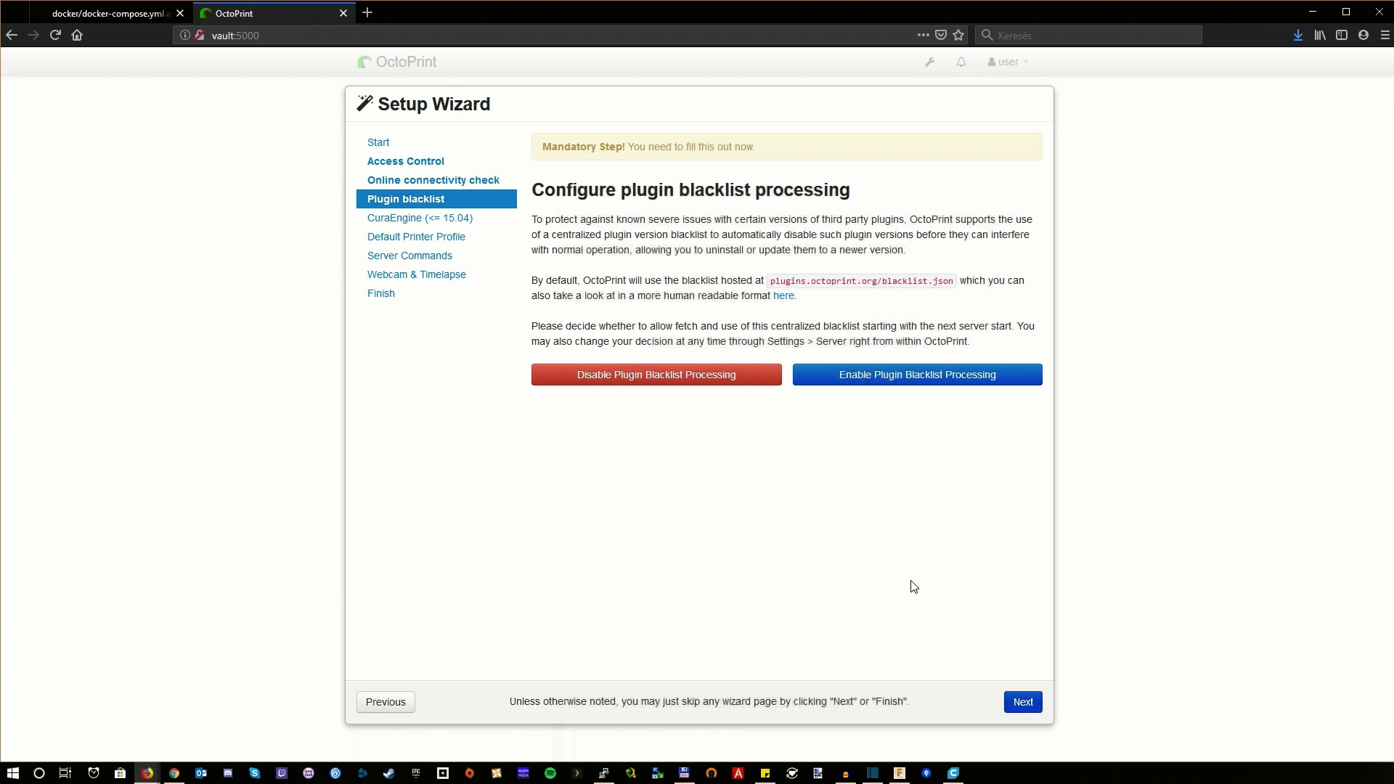
left_click(918, 374)
left_click(1023, 702)
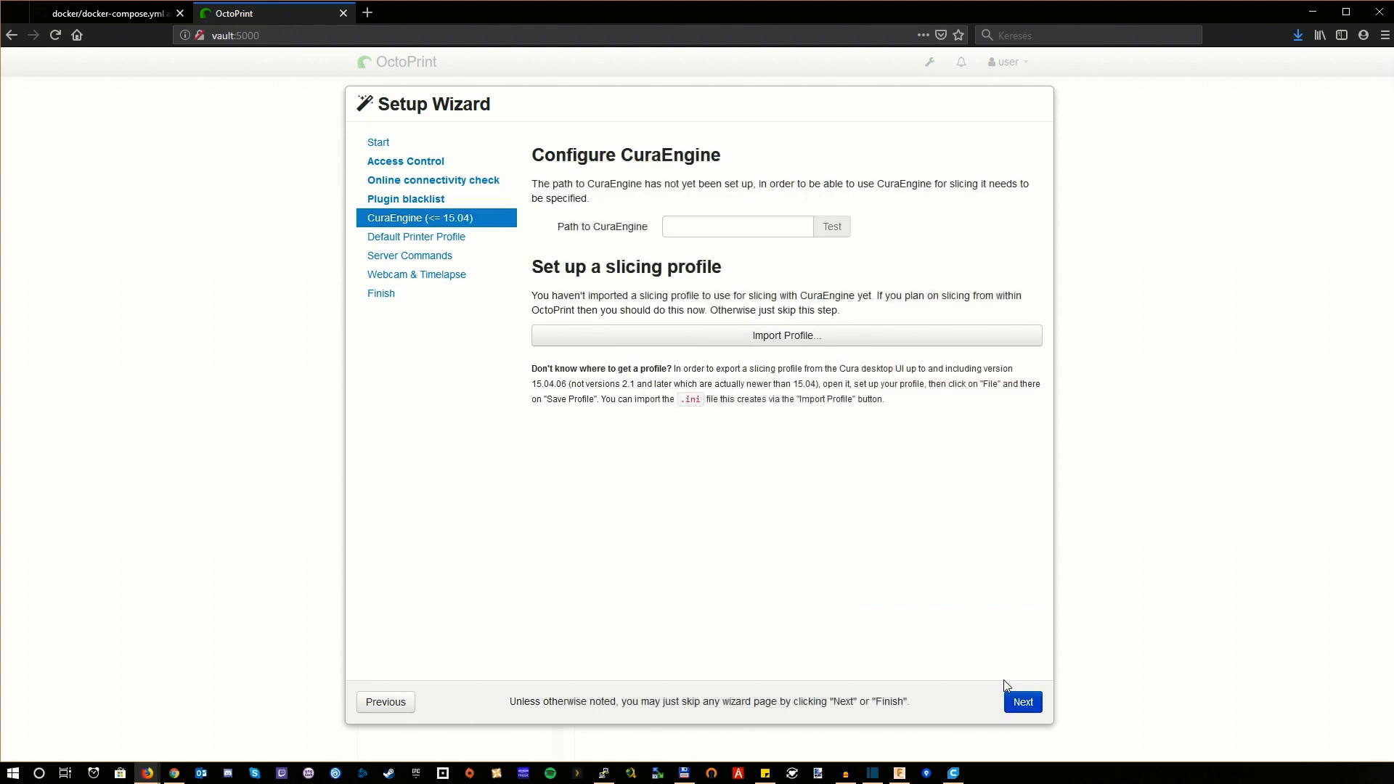
left_click(1023, 702)
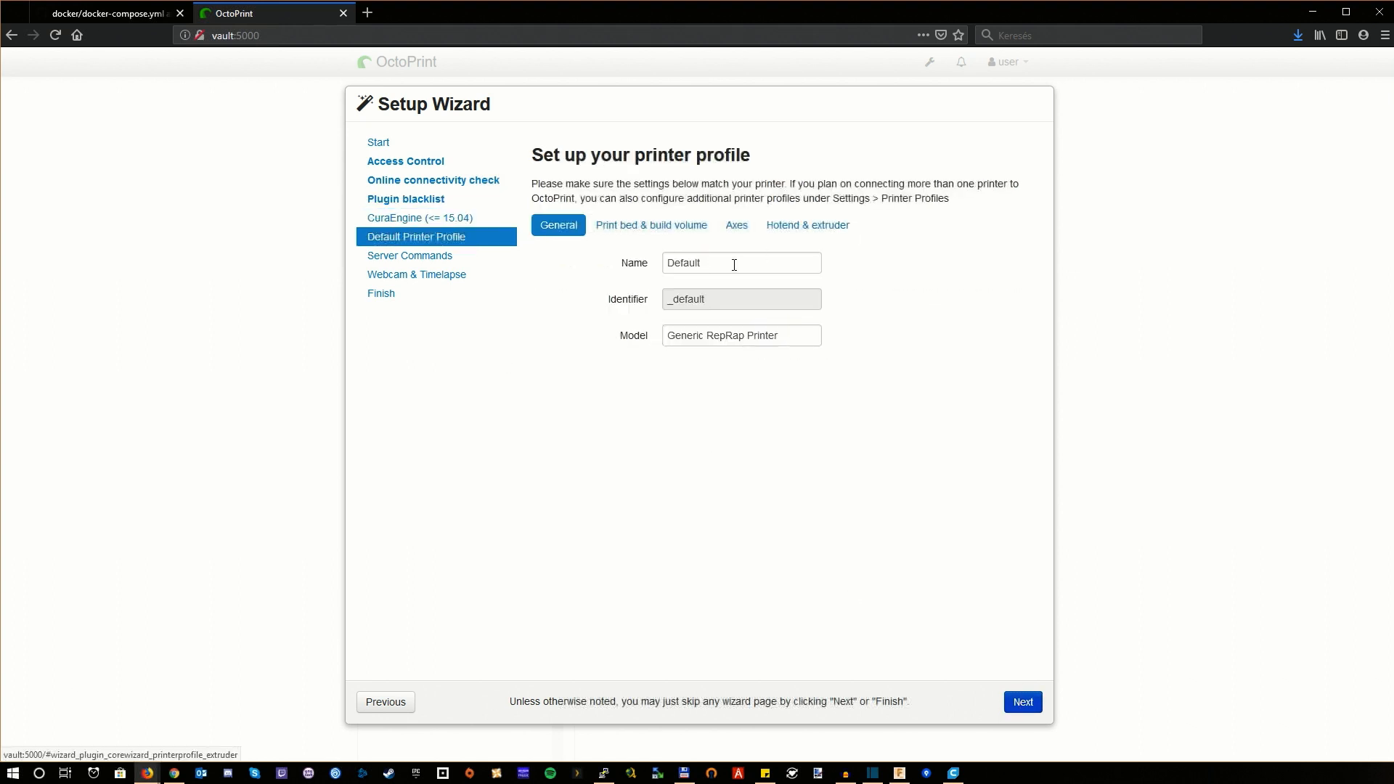
Rename the printer profile model and name to Ender 3
left_click_drag(781, 337, 654, 328)
type("Creality Ender 3")
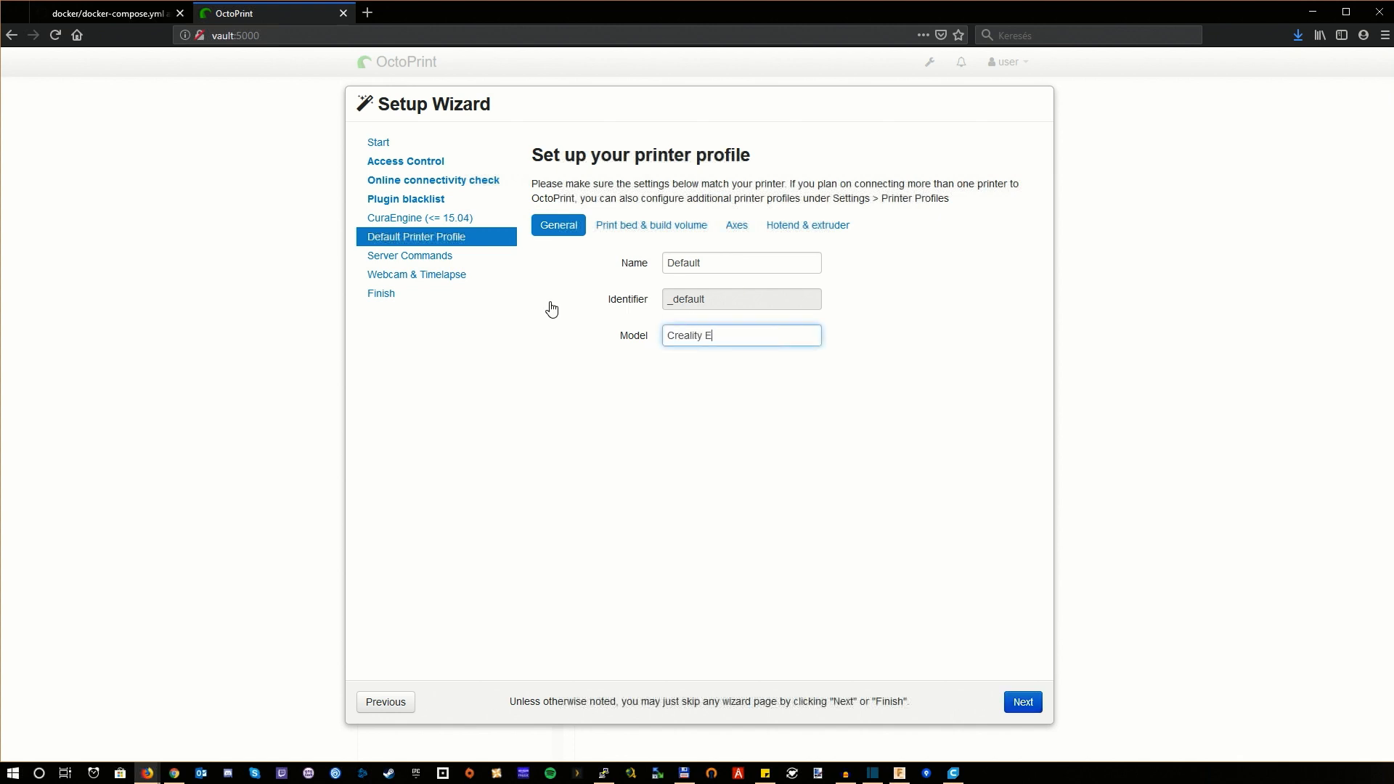
double_click(704, 263)
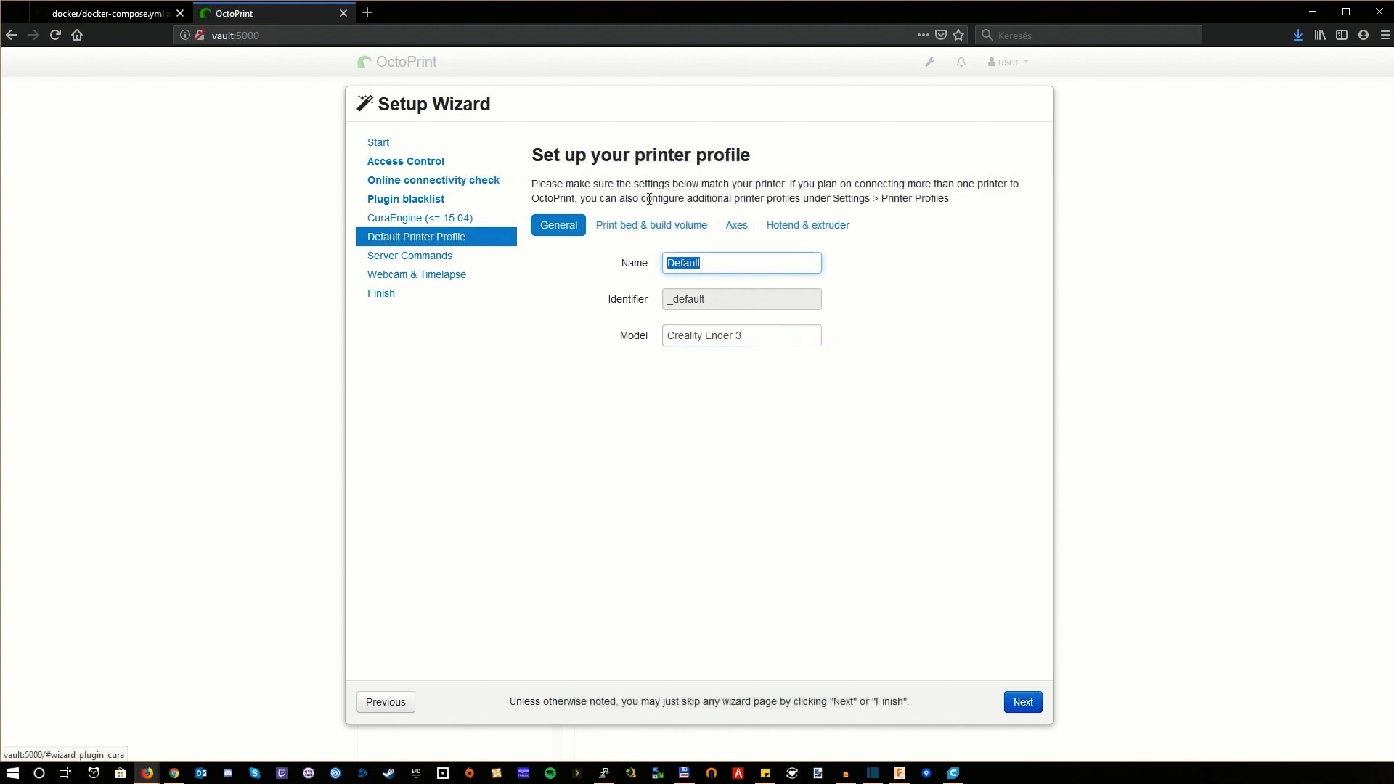
type("Ender 3")
left_click(651, 226)
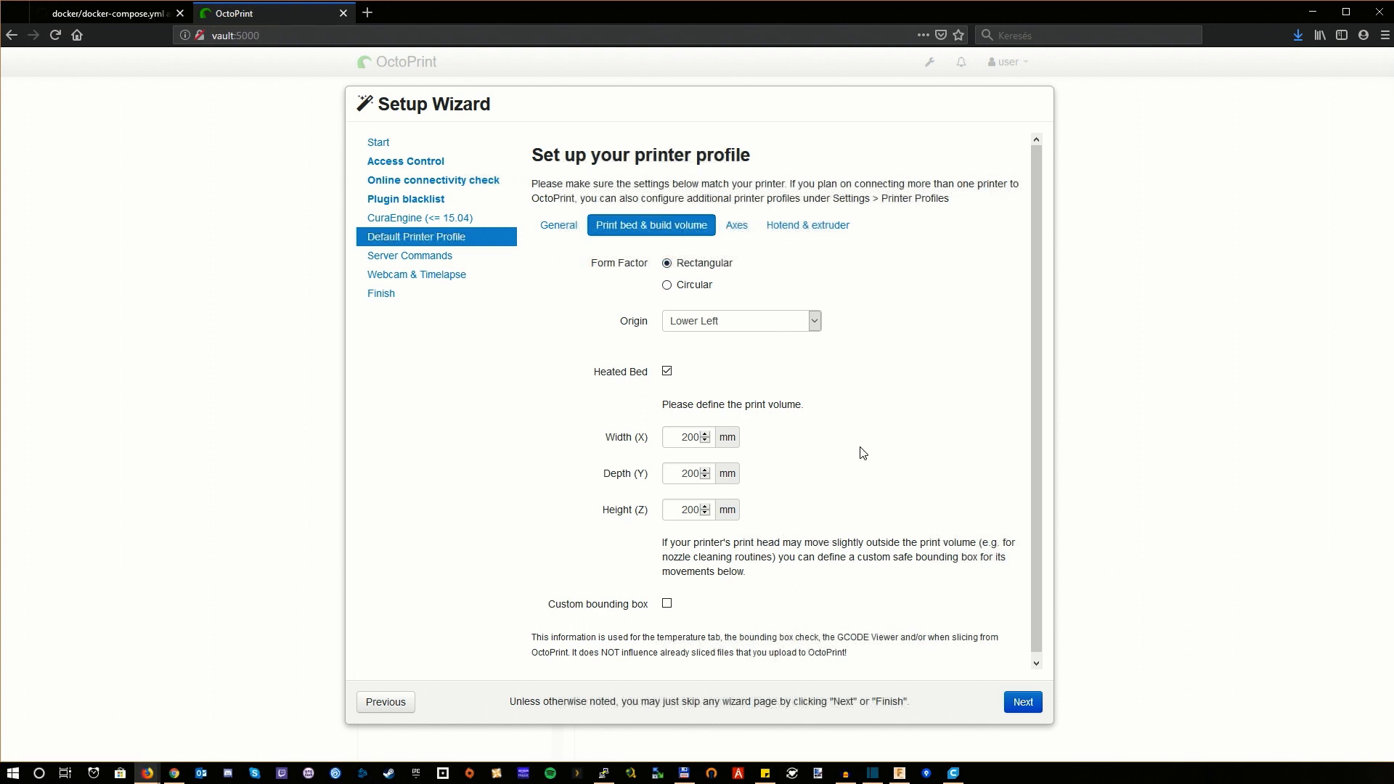
Set build volume width, depth and height to 235 mm and advance past the server commands page
double_click(693, 438)
type("235")
key("Tab")
type("235")
key("Tab")
type("235")
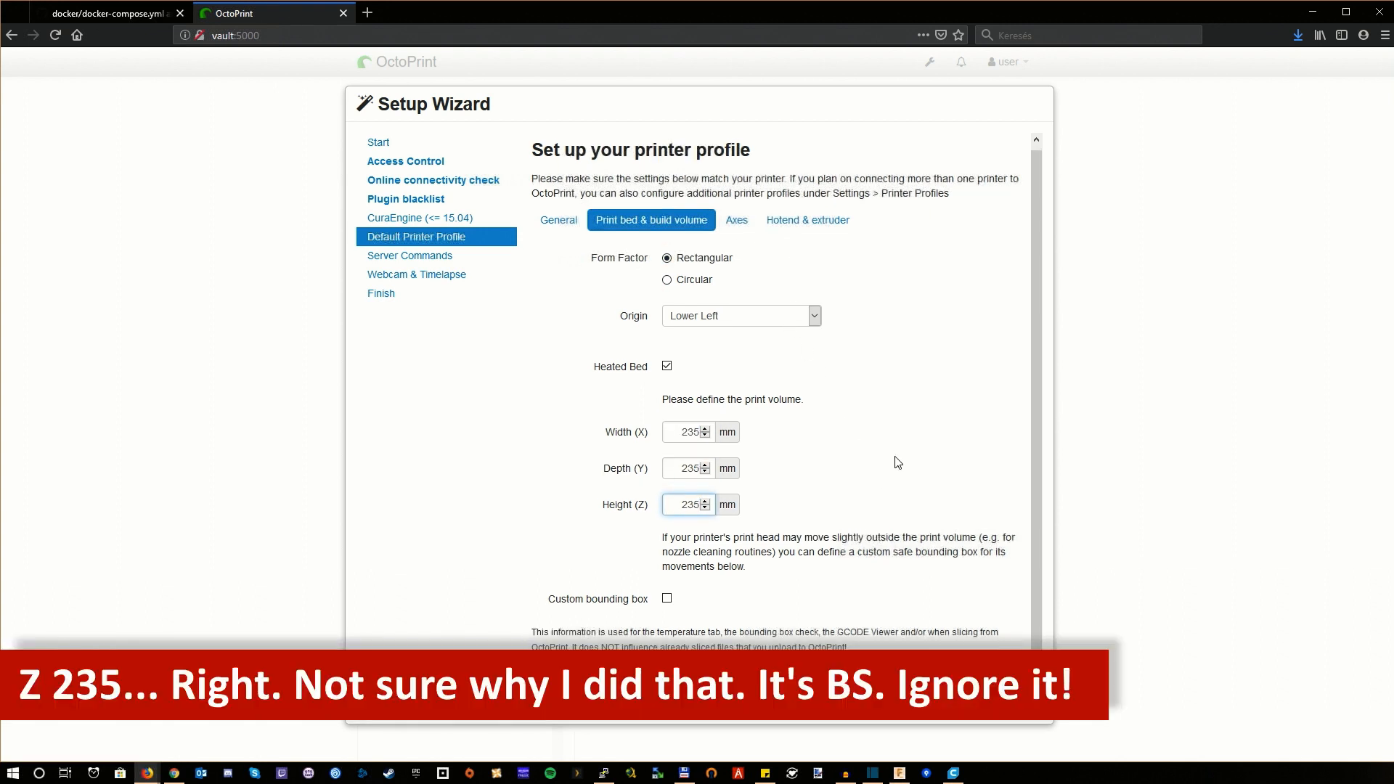
key("Return")
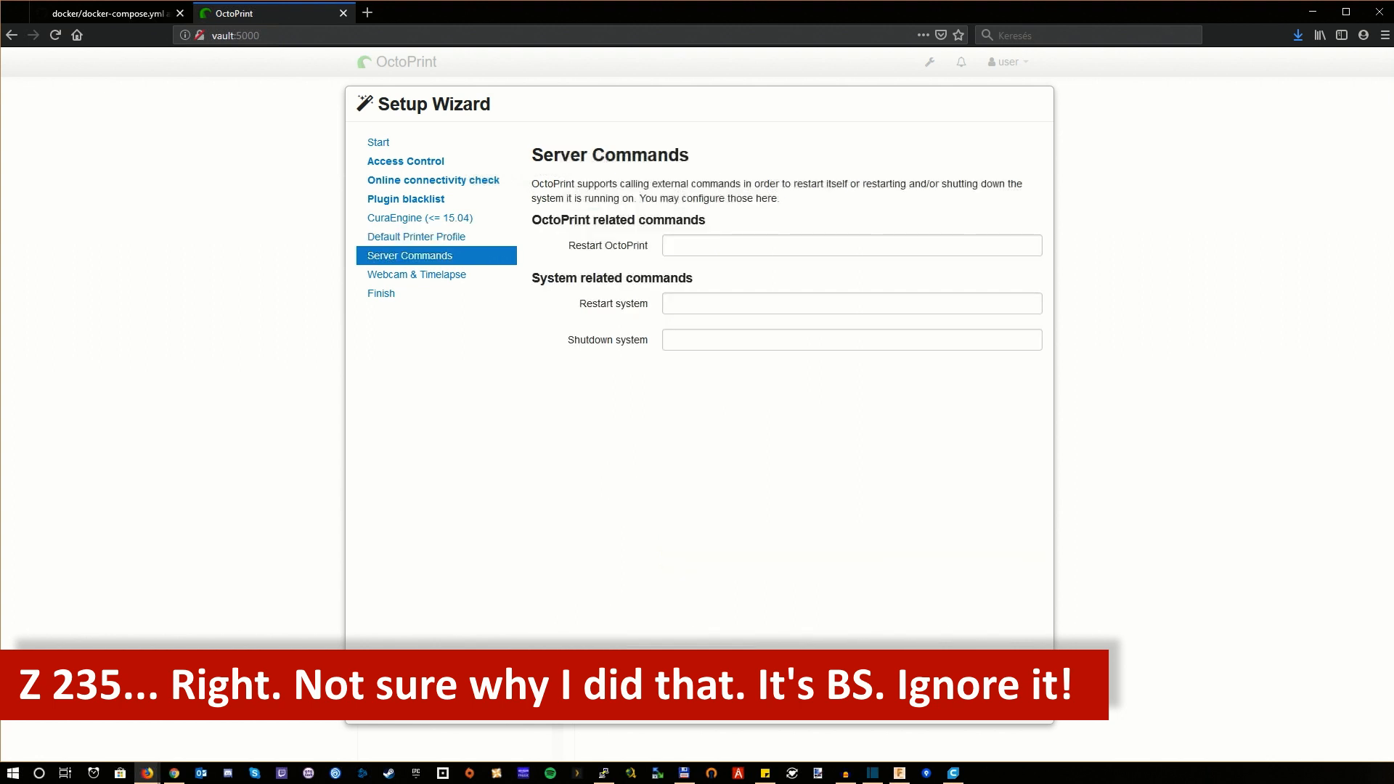
left_click(1023, 703)
Finish the wizard, save connection settings with auto-connect on startup, and connect until the printer reads Operational
left_click(1023, 703)
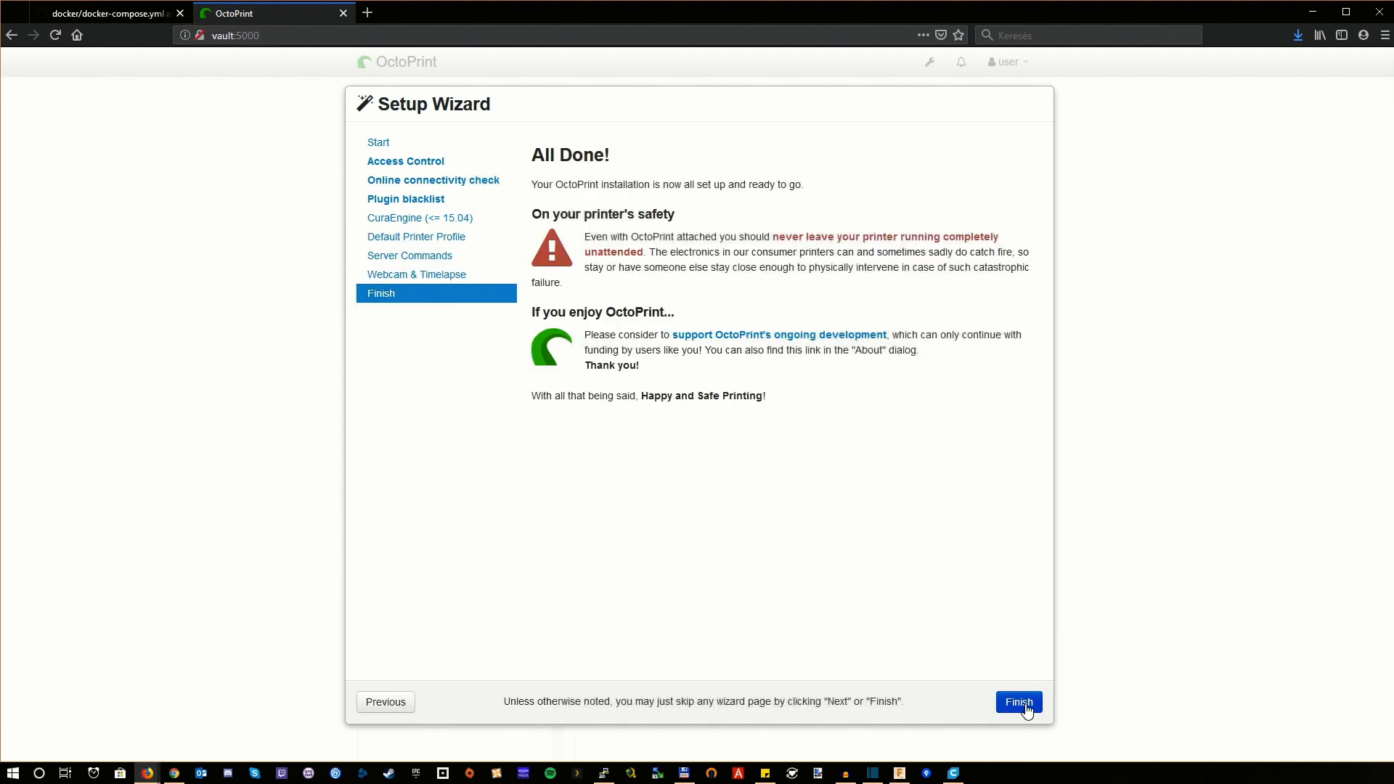
left_click(1020, 703)
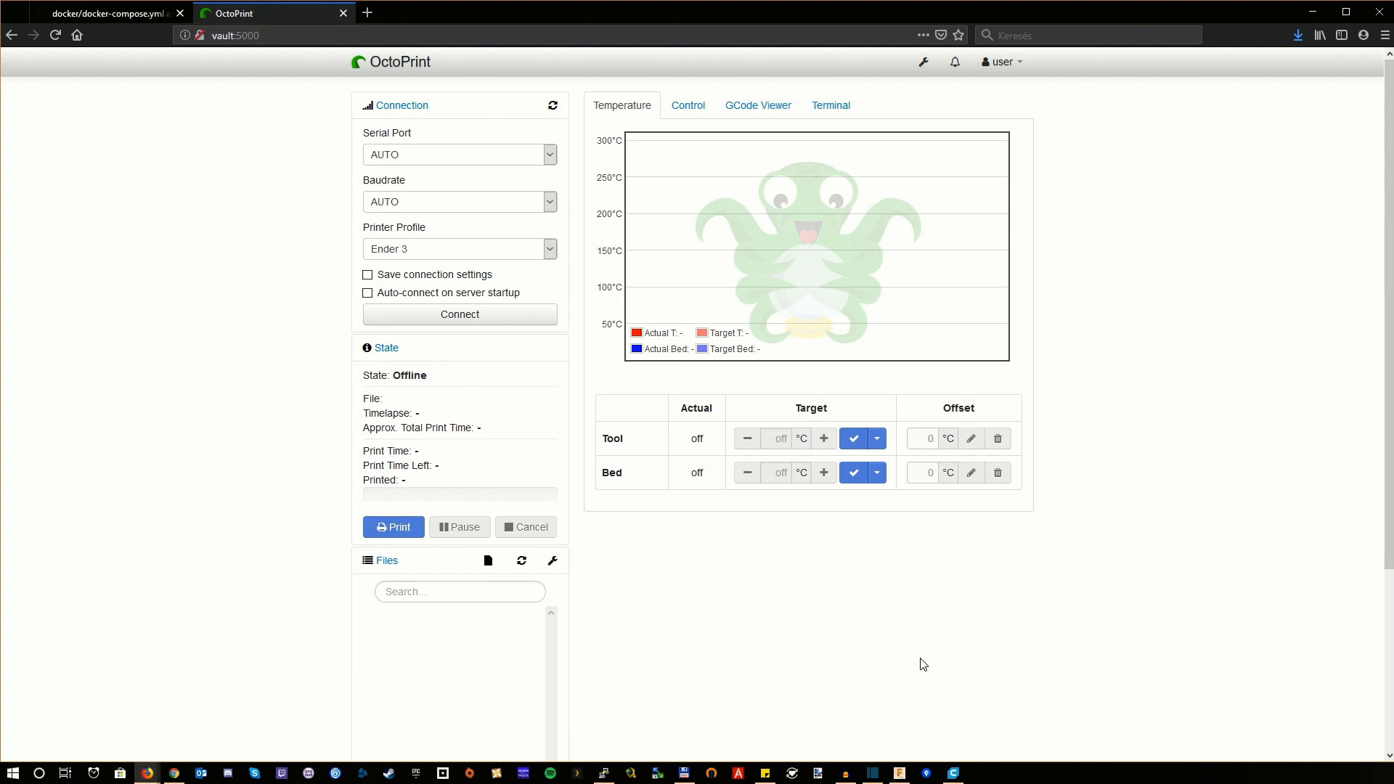
left_click(367, 275)
left_click(421, 315)
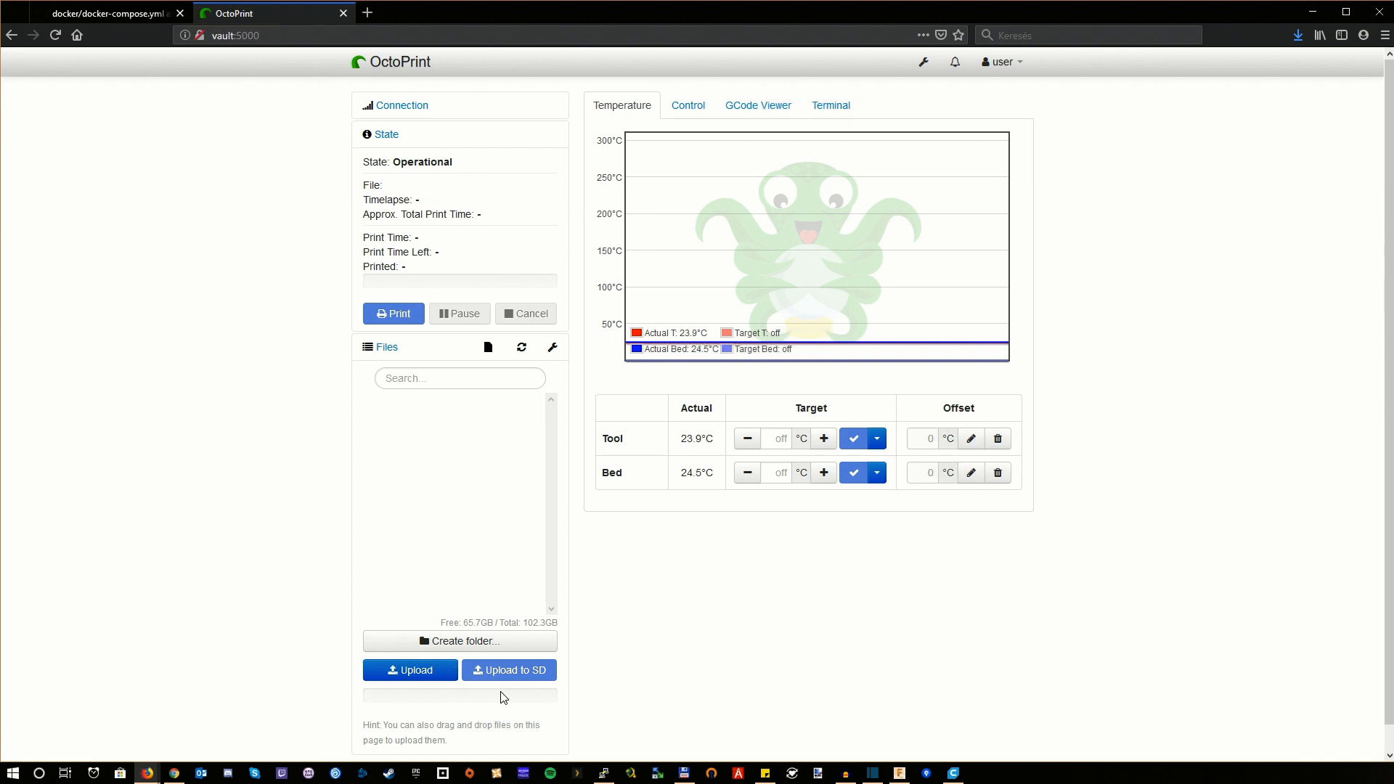
left_click_drag(442, 622, 567, 622)
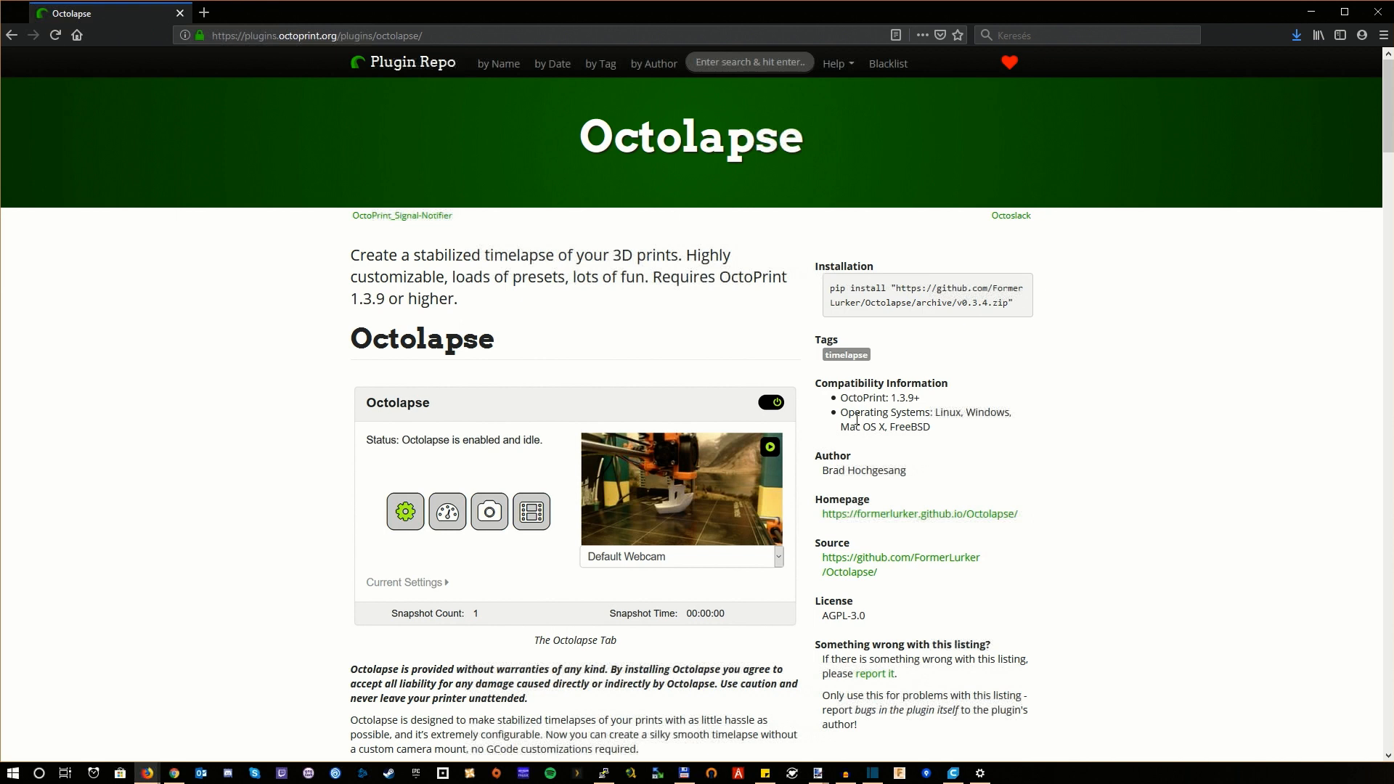
left_click_drag(842, 413, 944, 431)
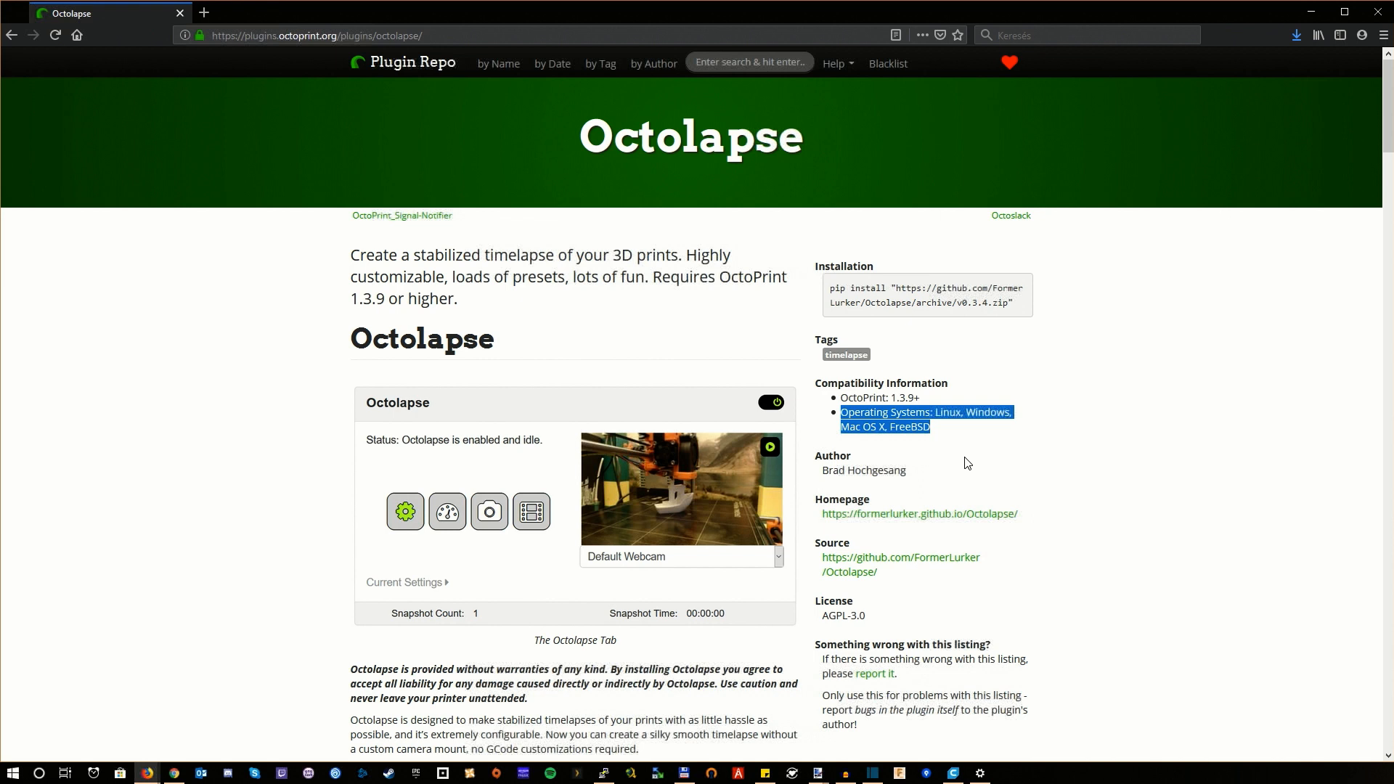
Open docker-compose.yaml in nano and add - /dev/ttyUSB1:/dev/ttyUSB1 under devices
key("alt+Tab")
type("nano ")
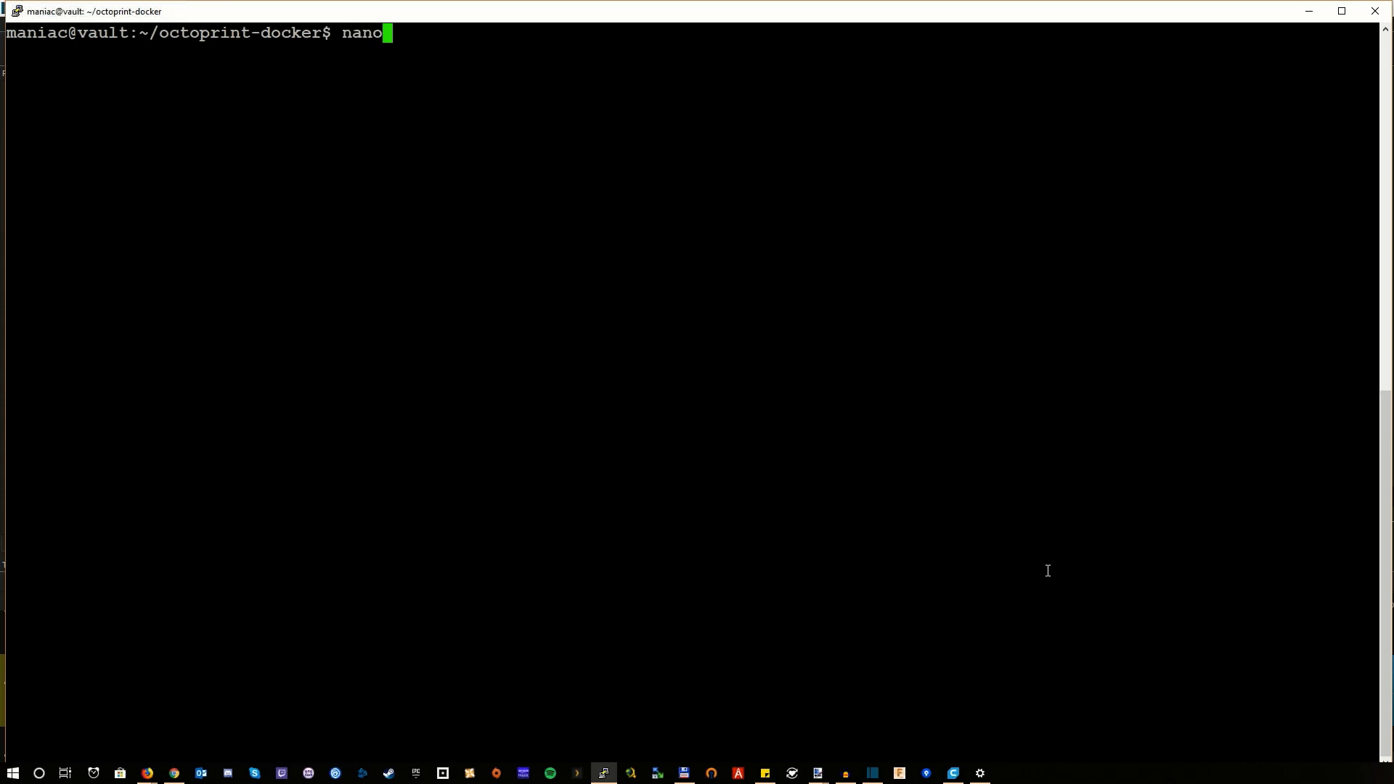
type("docker-compose.yaml")
key("Return")
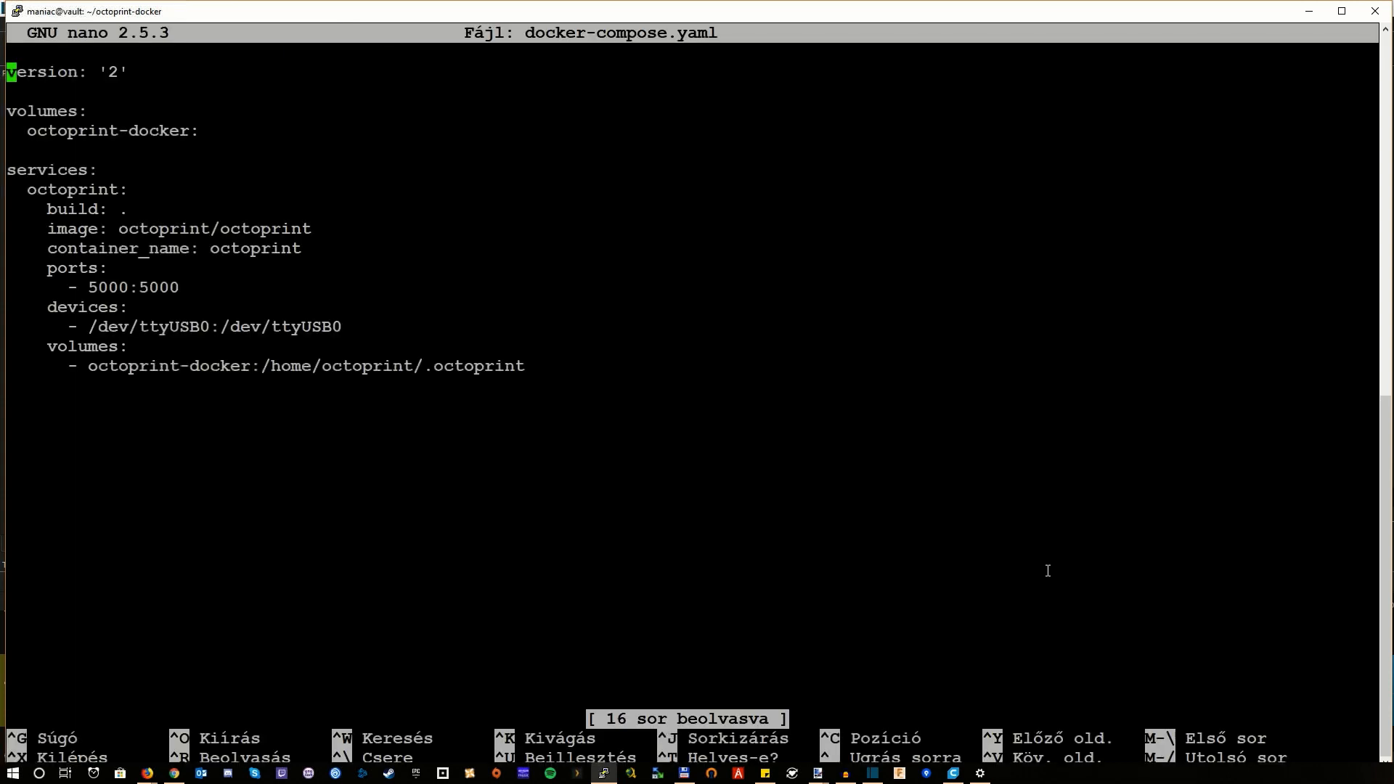
key("Down")
key("Down")
key("Down")
key("Down")
key("Down")
key("End")
key("Return")
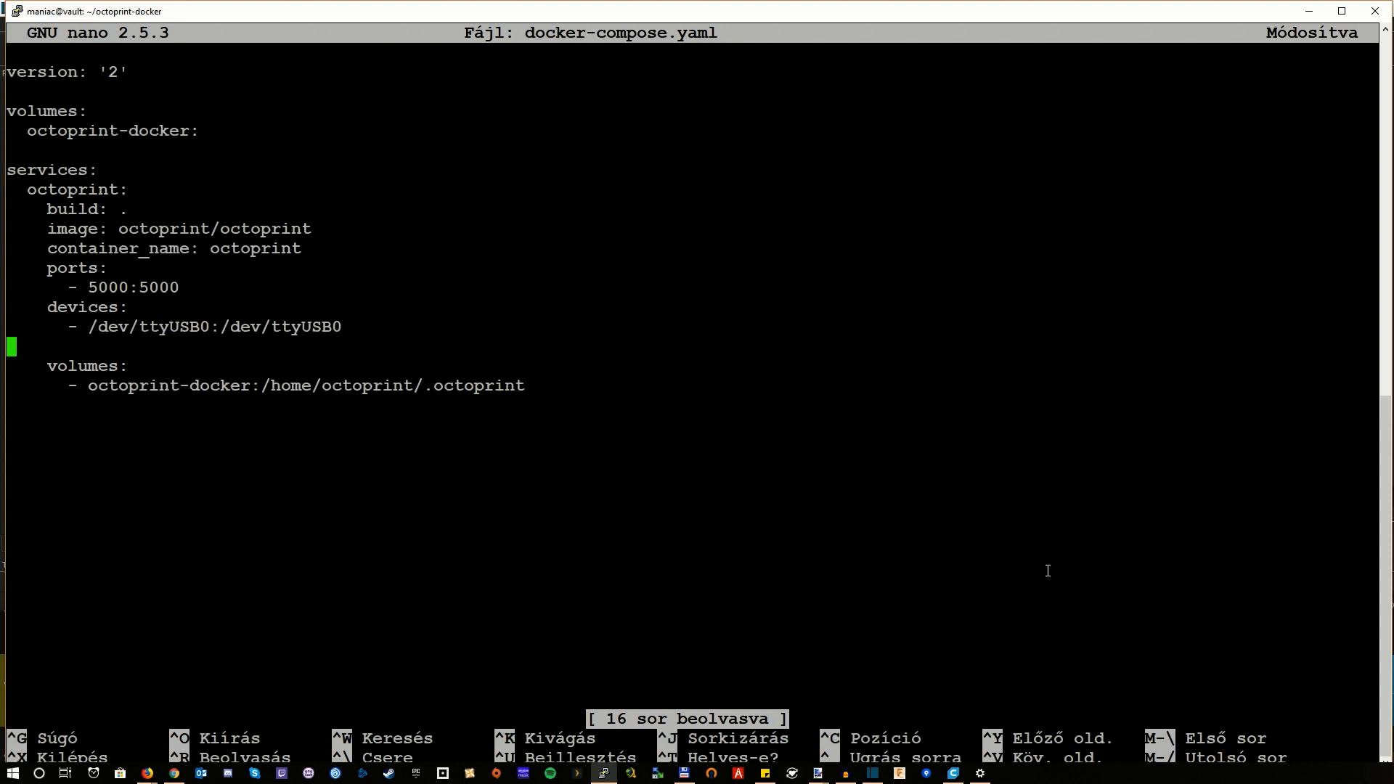
key("ctrl+j")
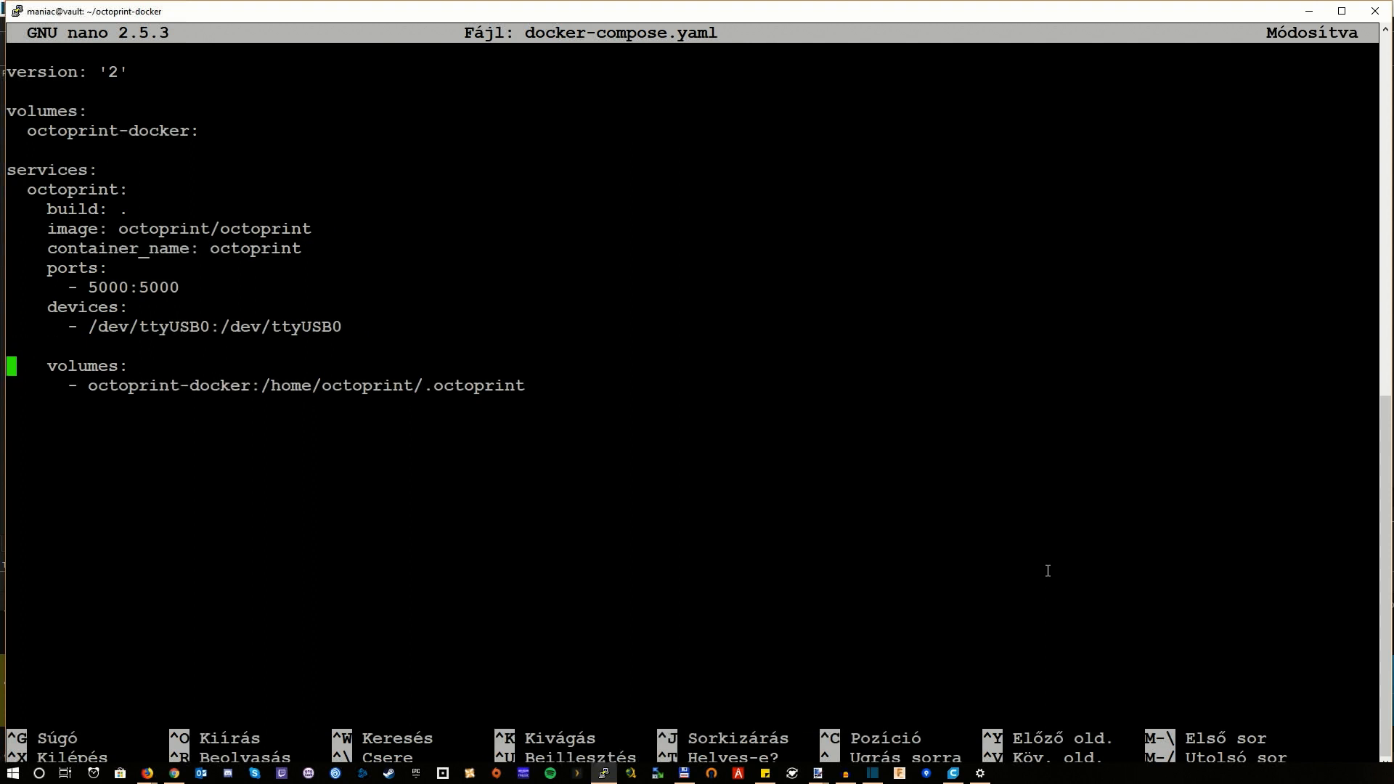
type("- /dev")
type("/tty")
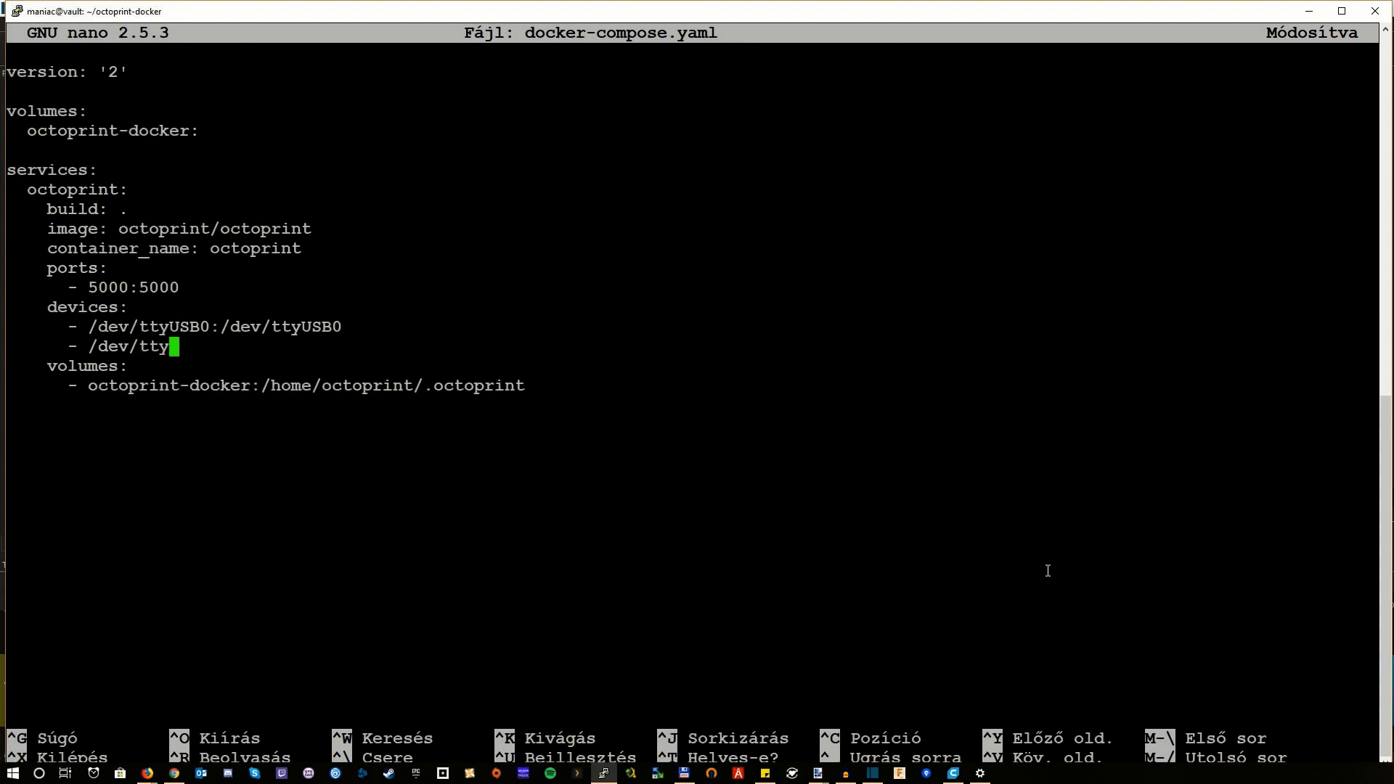
type("USB1:")
type("/dev/t")
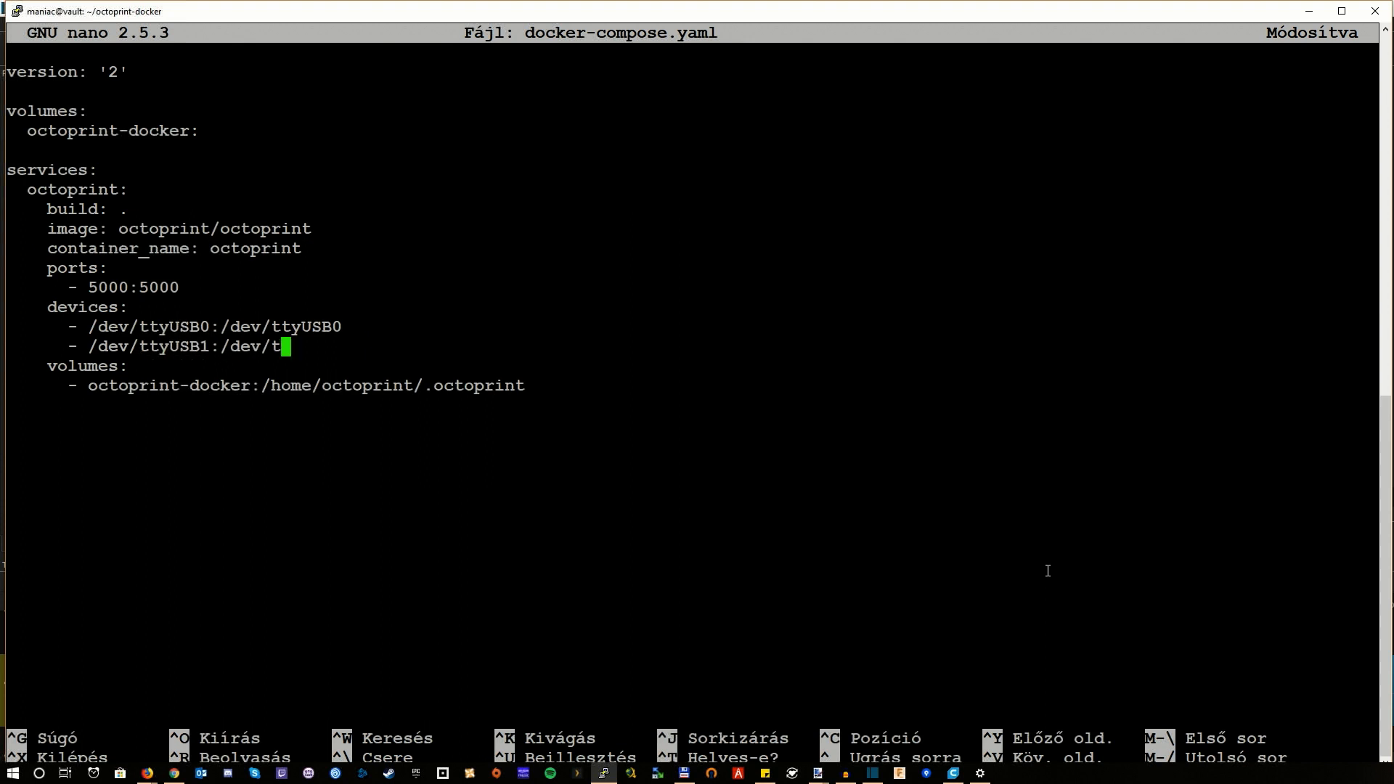
type("tyUSB1")
Save the edited compose file and return to the shell
key("ctrl+x")
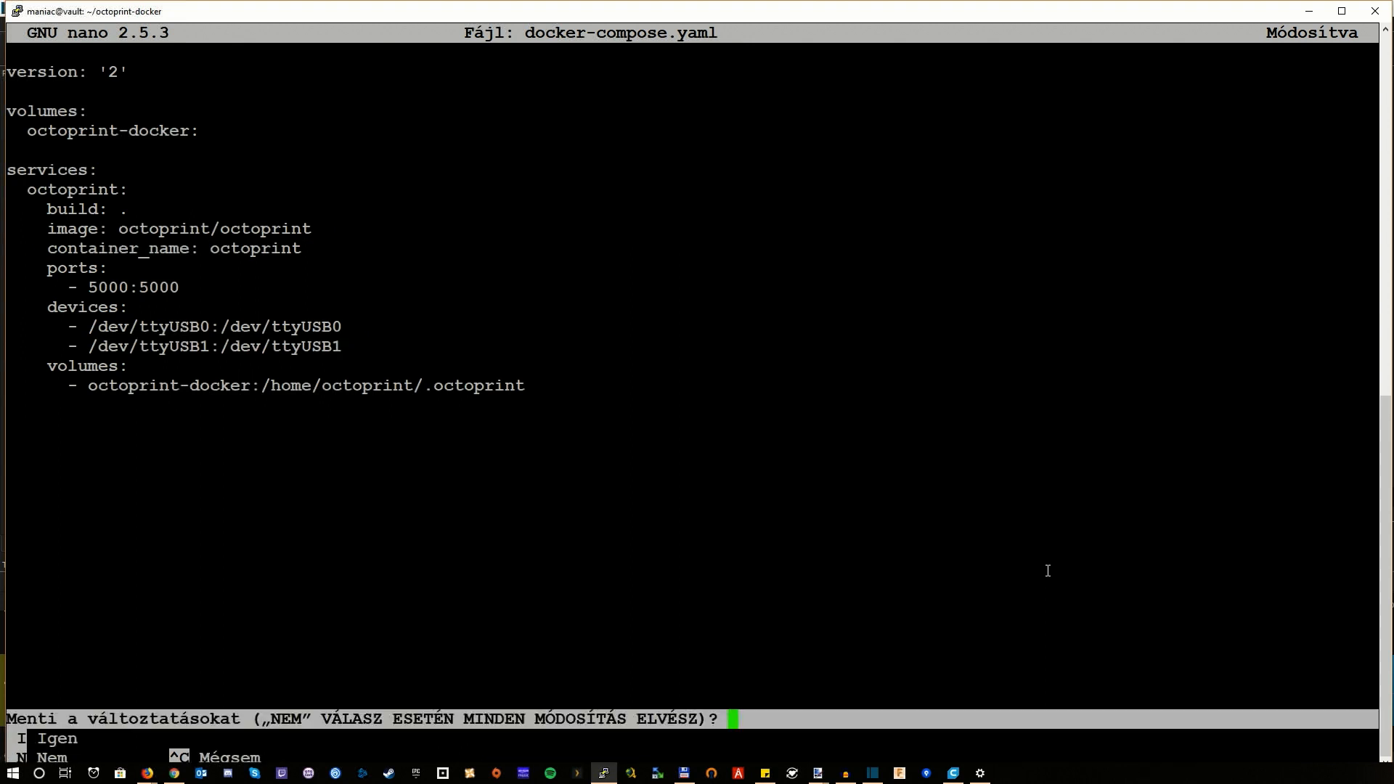
key("i")
key("Return")
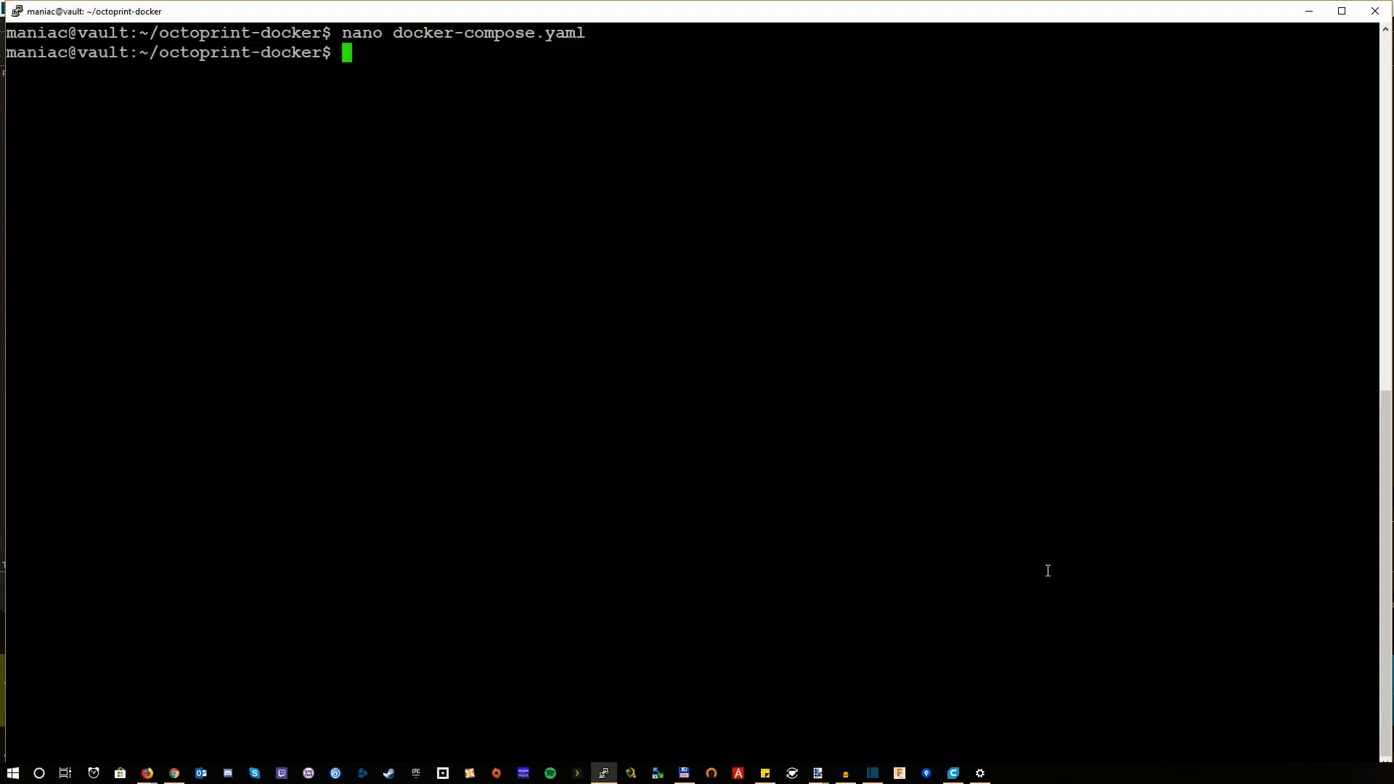
type("docker-compose ")
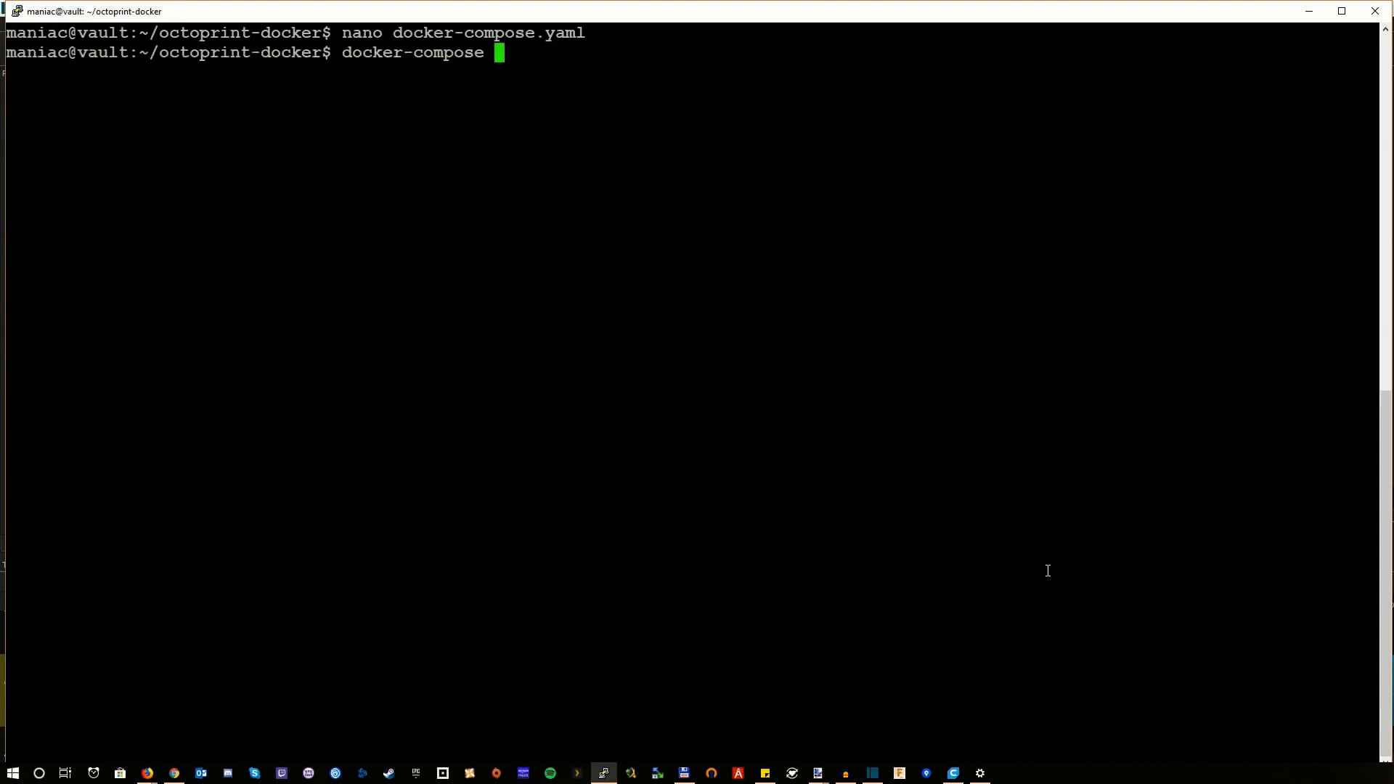
type("up")
Run docker-compose up; octoprint fails to start because /dev/ttyUSB0 does not exist
key("Return")
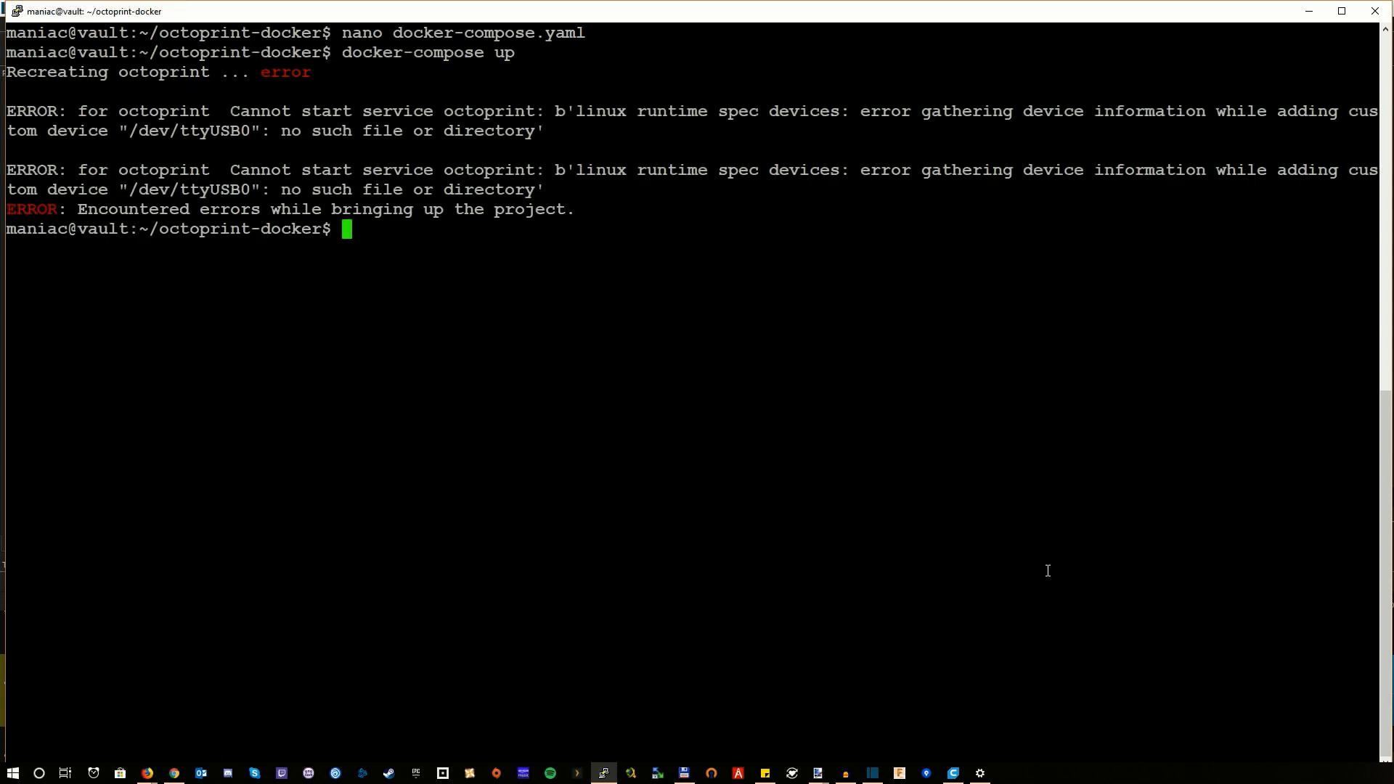